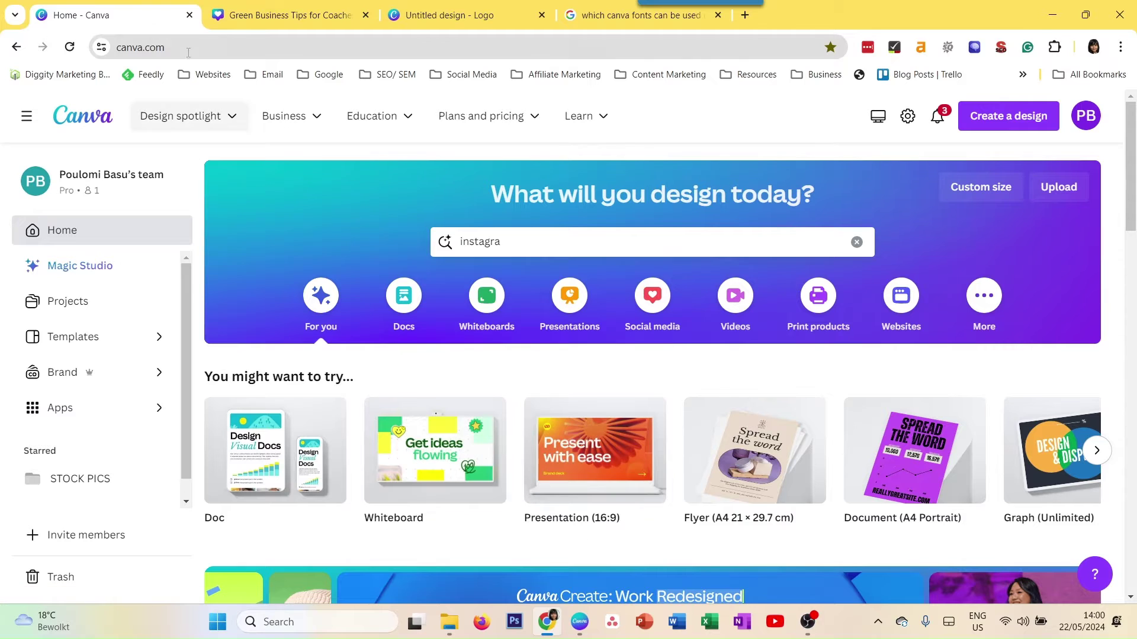
- Open the Green Business Tips carousel design and check that its page 1 background photo and title can be selected
{"action": "left_click", "coordinate": [310, 23]}
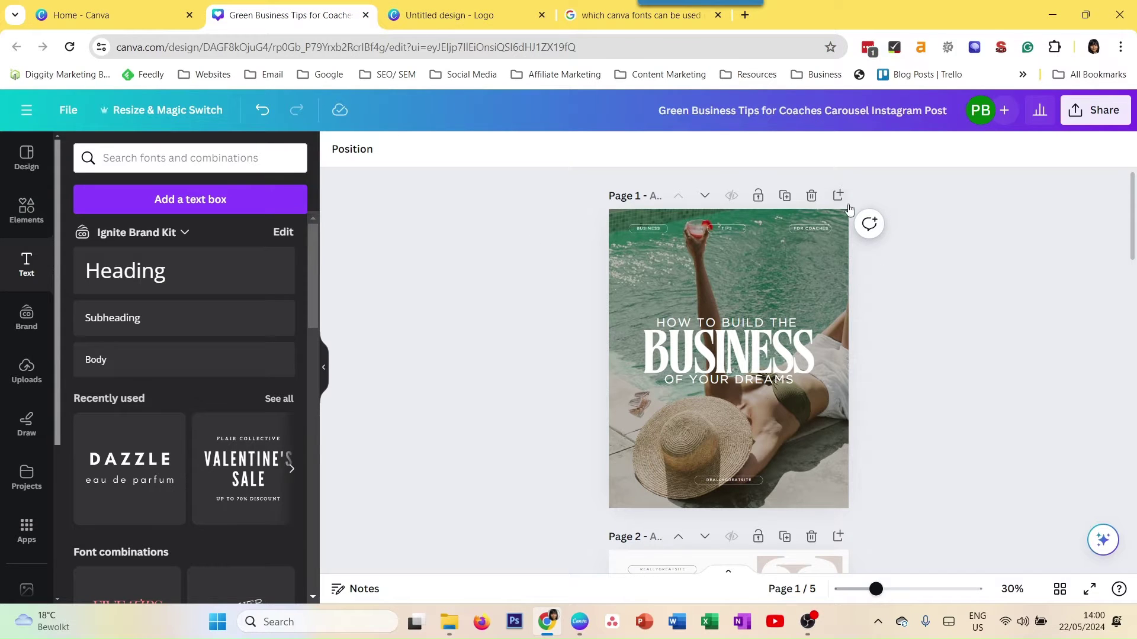
{"action": "left_click", "coordinate": [836, 453]}
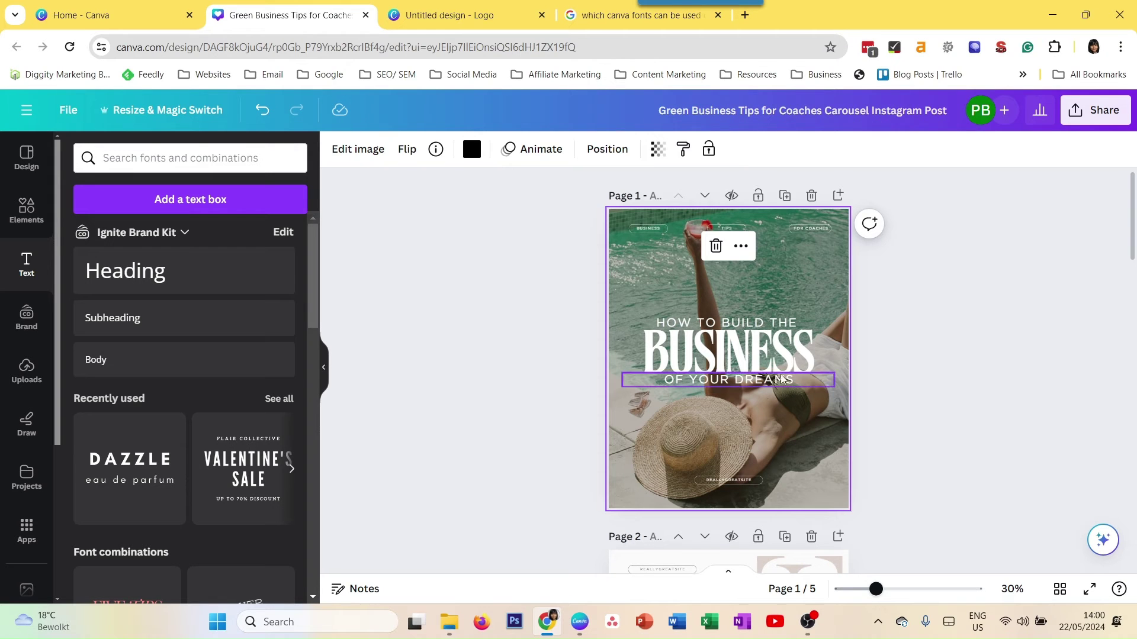
{"action": "left_click", "coordinate": [694, 370]}
{"action": "left_click", "coordinate": [467, 245]}
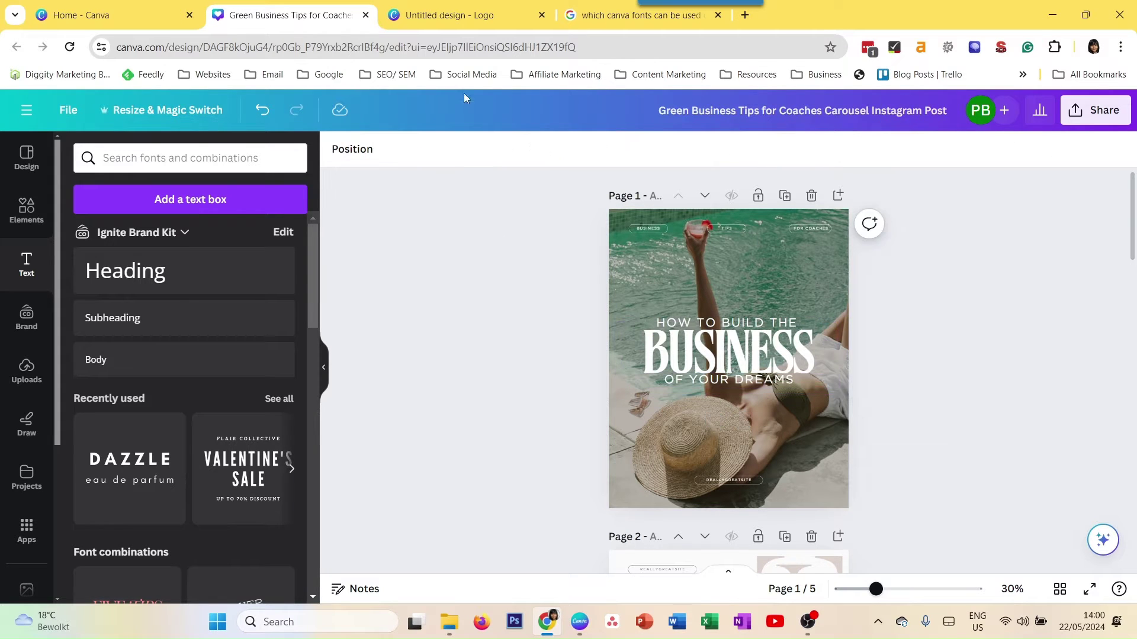
- Switch to the untitled logo design and change its brand kit to Ignite Brand Kit
{"action": "left_click", "coordinate": [438, 26]}
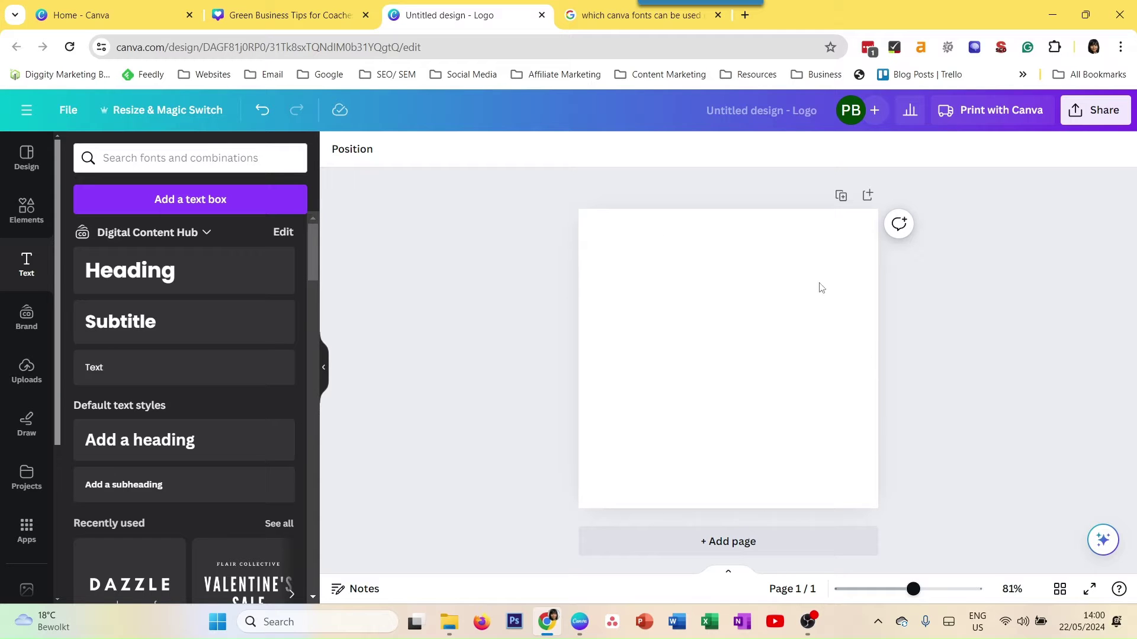
{"action": "left_click", "coordinate": [200, 233]}
{"action": "left_click", "coordinate": [604, 279]}
{"action": "left_click", "coordinate": [737, 561]}
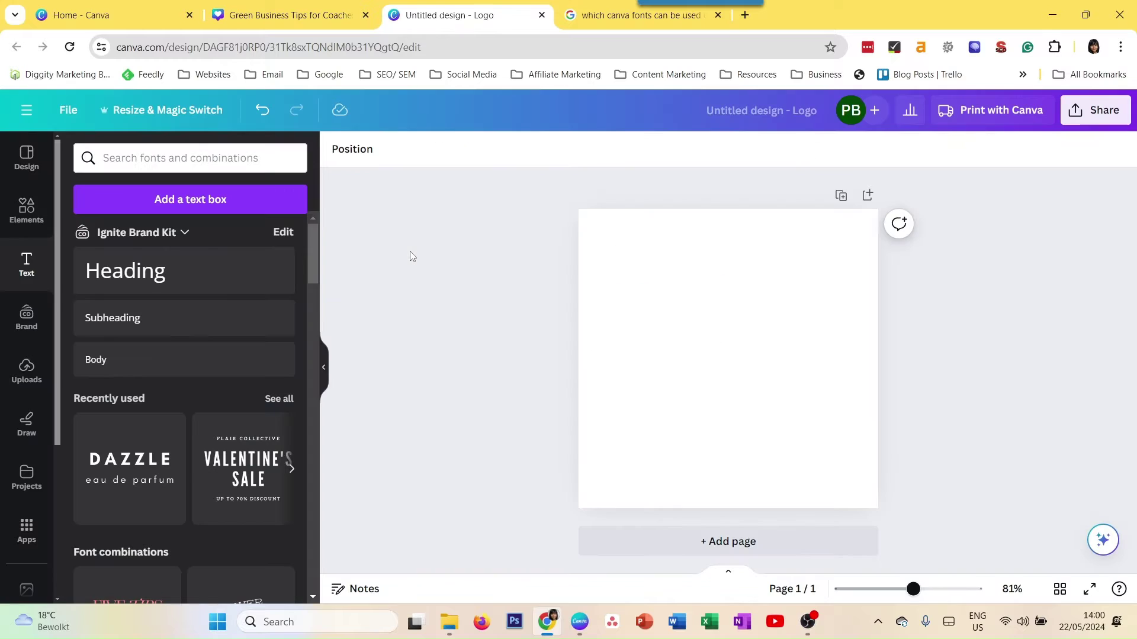
- Compare the Green Business Tips carousel design with the blank logo design, ending on the carousel
{"action": "left_click", "coordinate": [281, 6]}
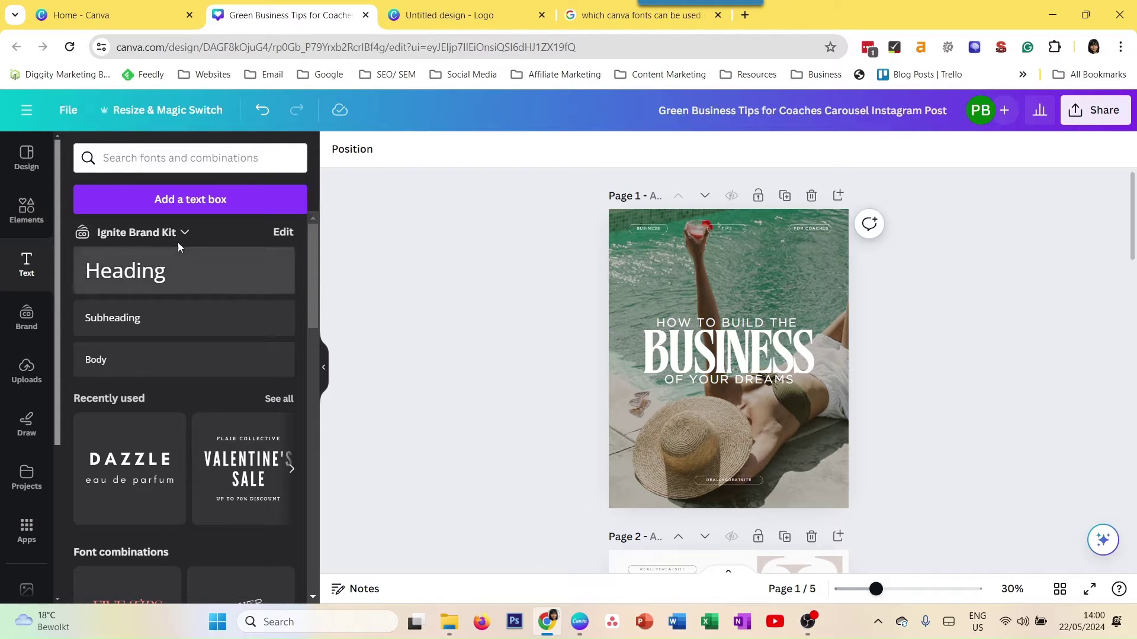
{"action": "left_click", "coordinate": [408, 13]}
{"action": "left_click", "coordinate": [666, 320]}
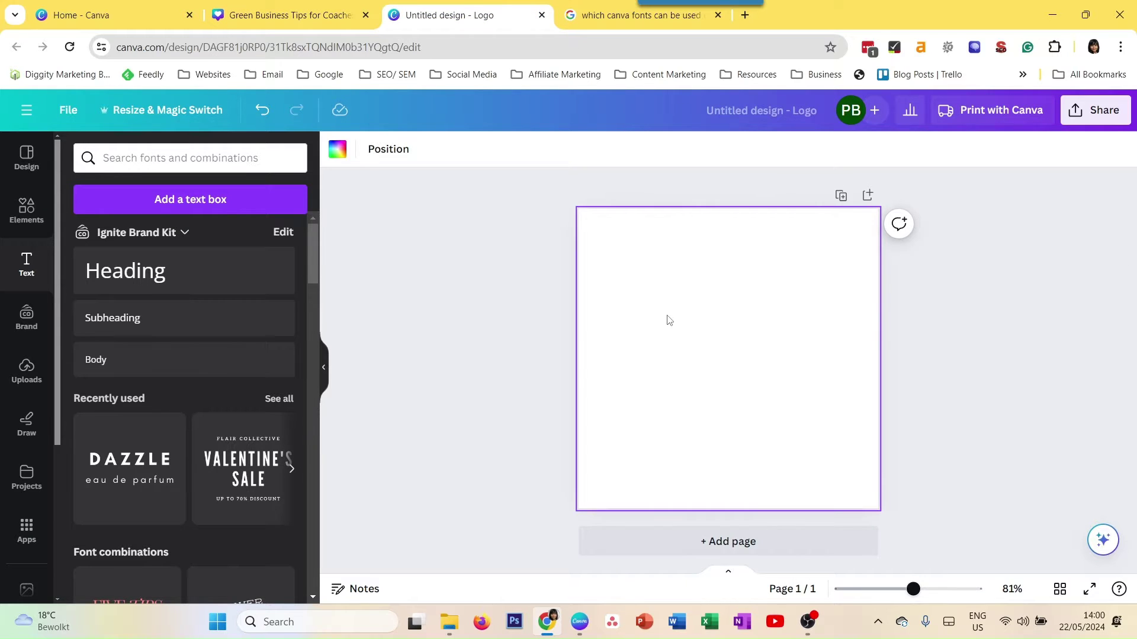
{"action": "left_click", "coordinate": [256, 7]}
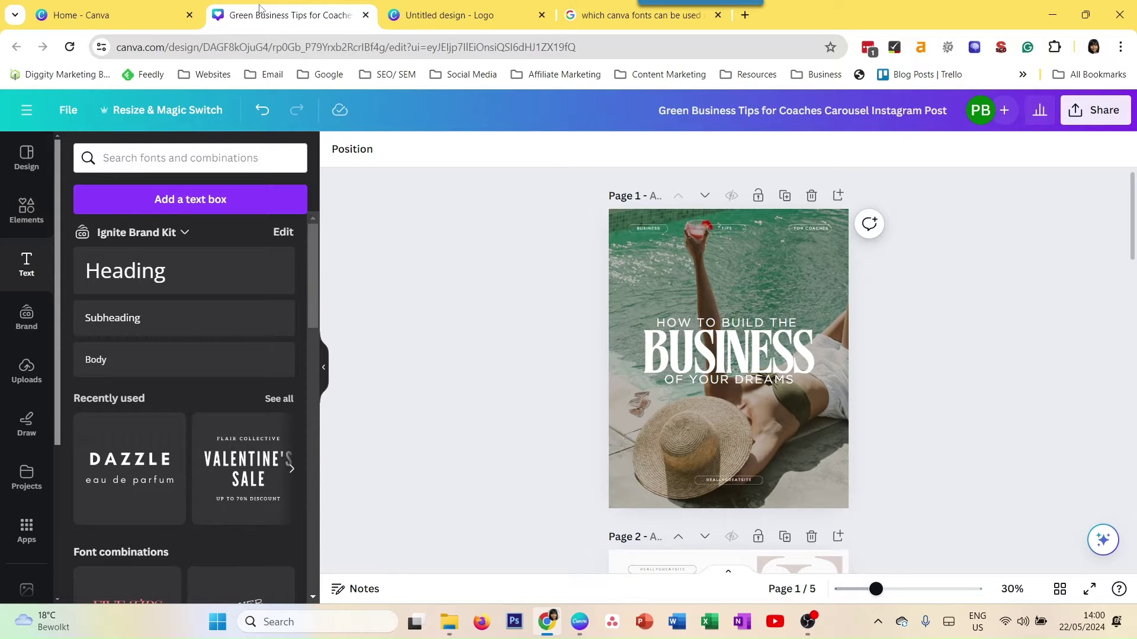
- Examine the font list and text colour options for the BUSINESS title on page 1
{"action": "left_click", "coordinate": [675, 351]}
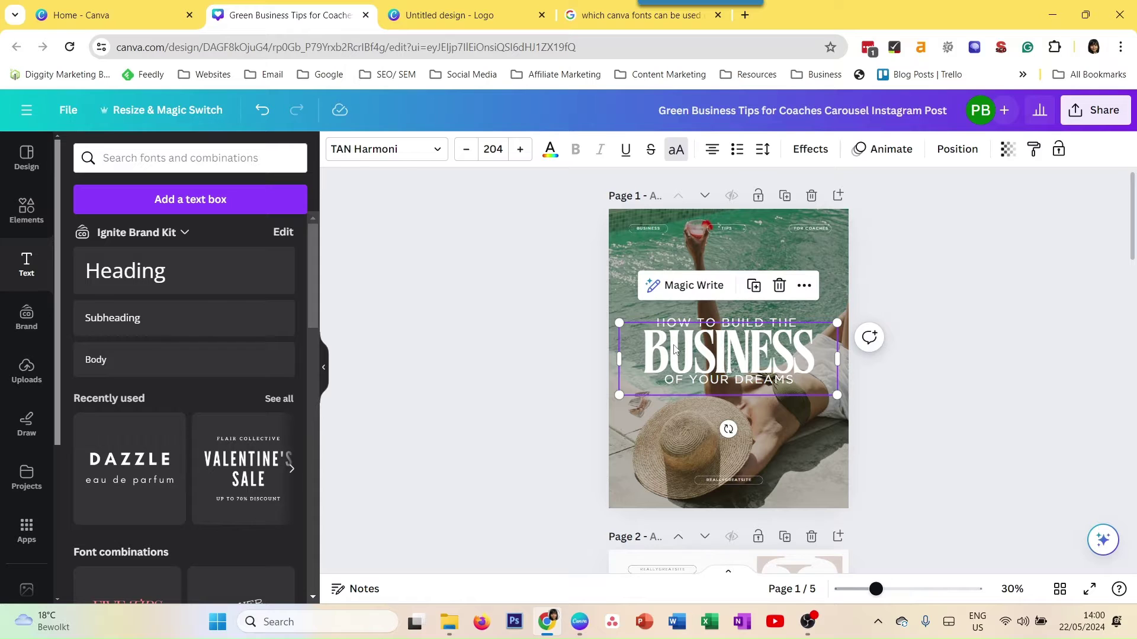
{"action": "left_click", "coordinate": [414, 153]}
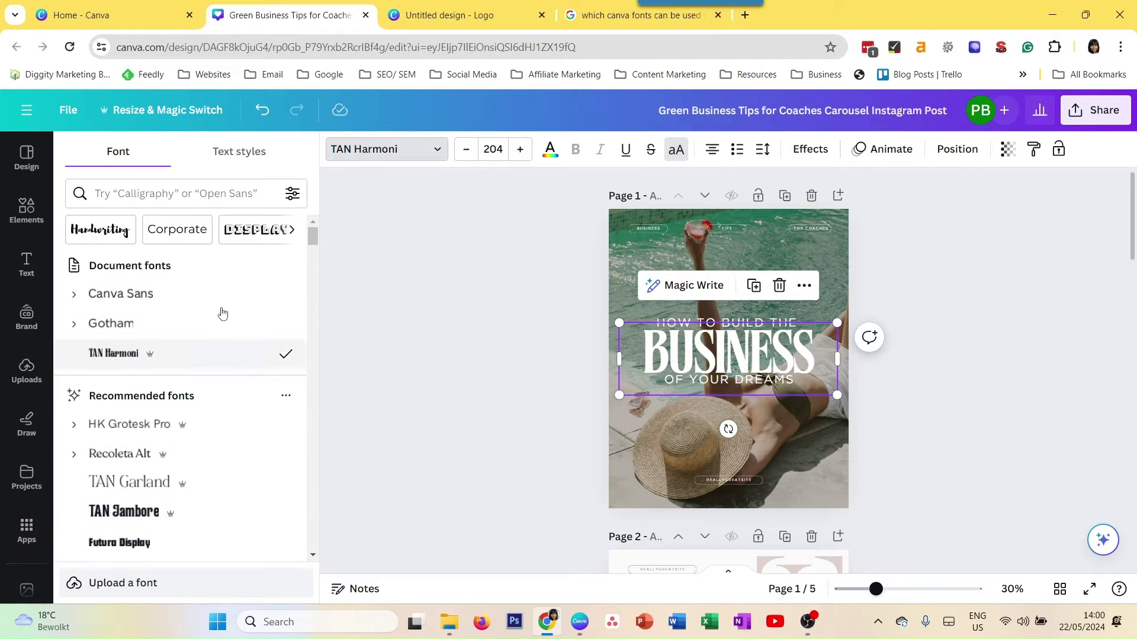
{"action": "key", "text": "Escape"}
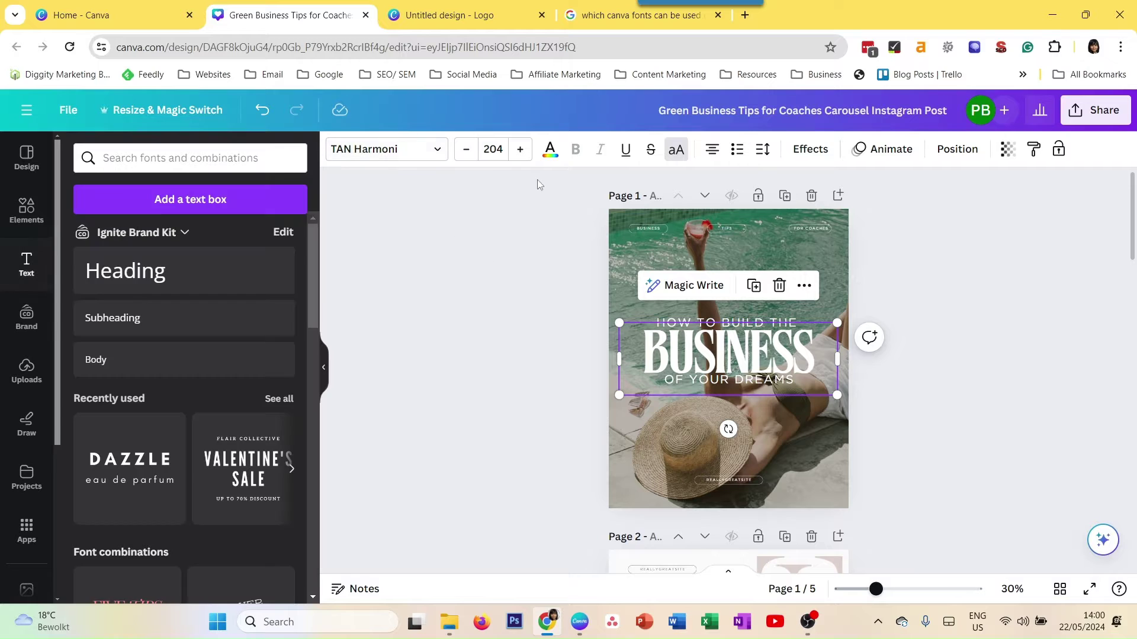
{"action": "left_click", "coordinate": [549, 149]}
{"action": "key", "text": "Escape"}
- Select the page 1 background photo and look through the uploads and elements libraries
{"action": "left_click", "coordinate": [762, 456]}
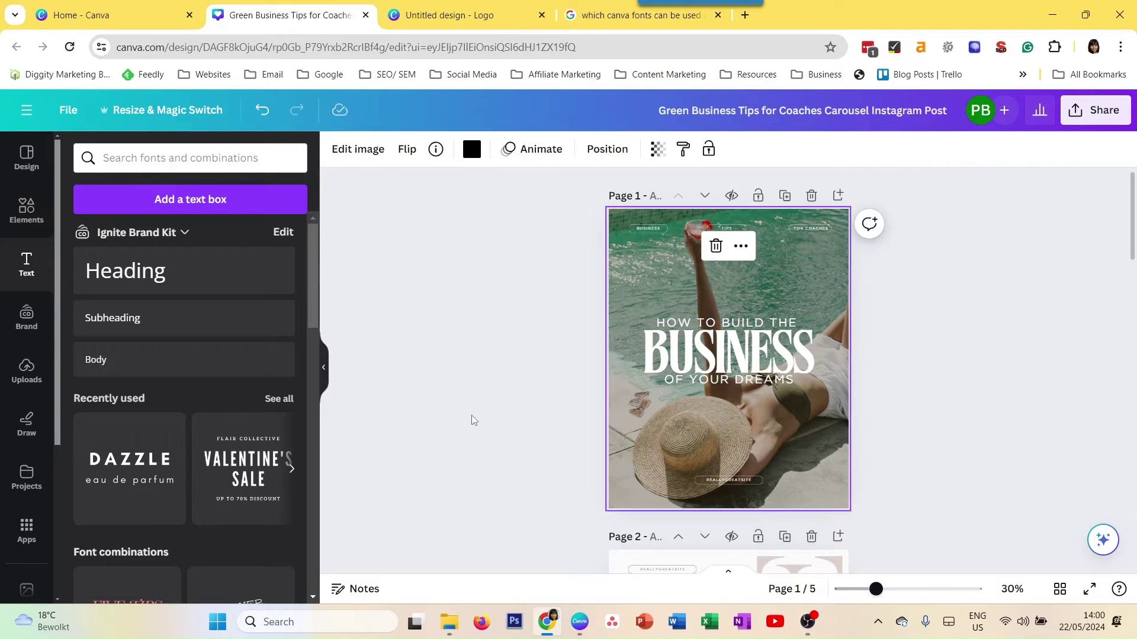
{"action": "left_click", "coordinate": [33, 386]}
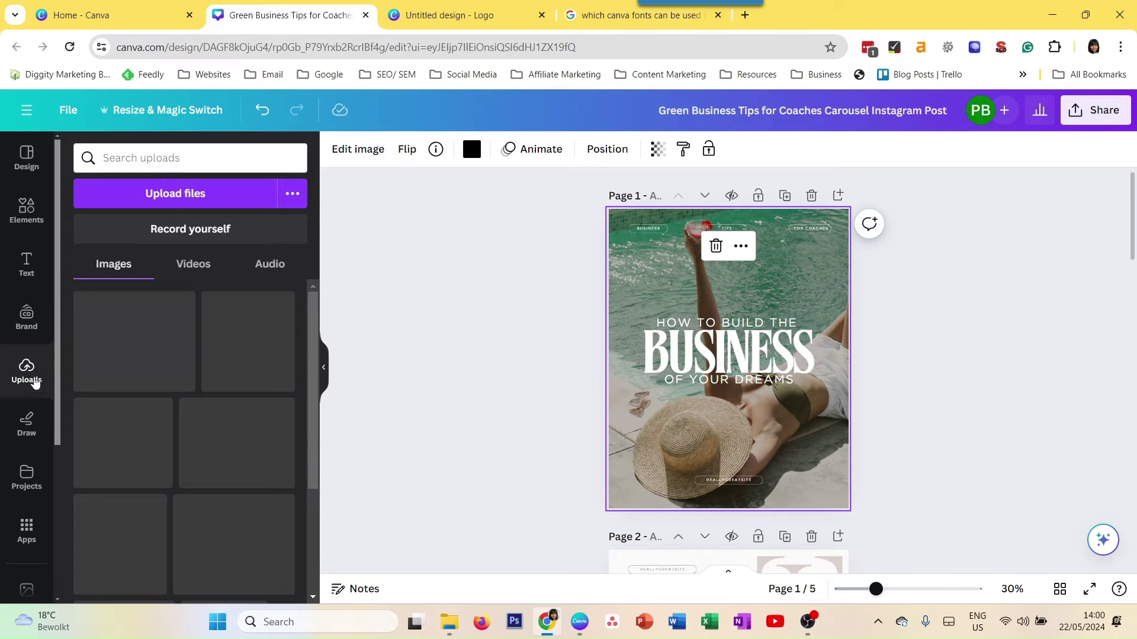
{"action": "left_click", "coordinate": [27, 209]}
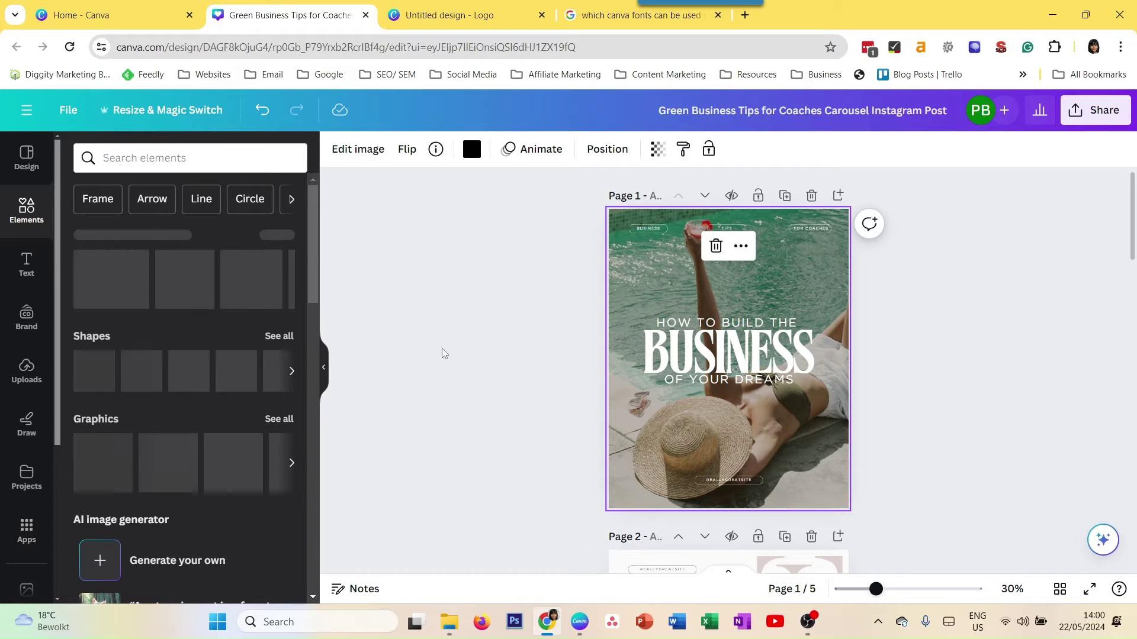
- Switch to the Canva desktop app and inspect the colour options for the arched photo in the sale design
{"action": "left_click", "coordinate": [580, 623]}
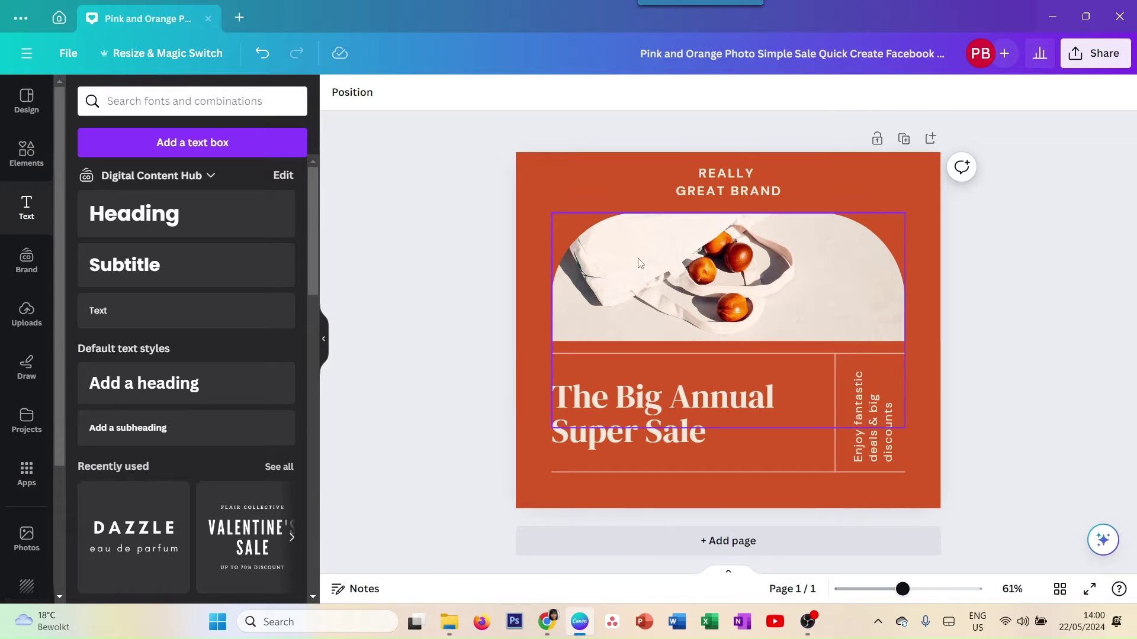
{"action": "left_click", "coordinate": [650, 265]}
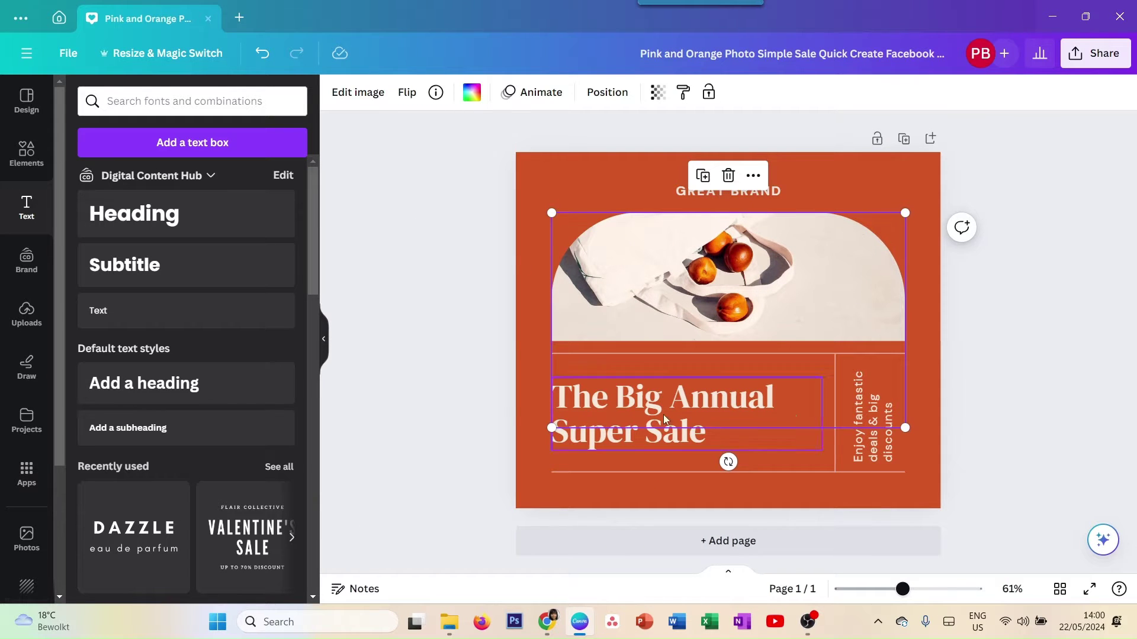
{"action": "left_click", "coordinate": [472, 93]}
{"action": "key", "text": "Escape"}
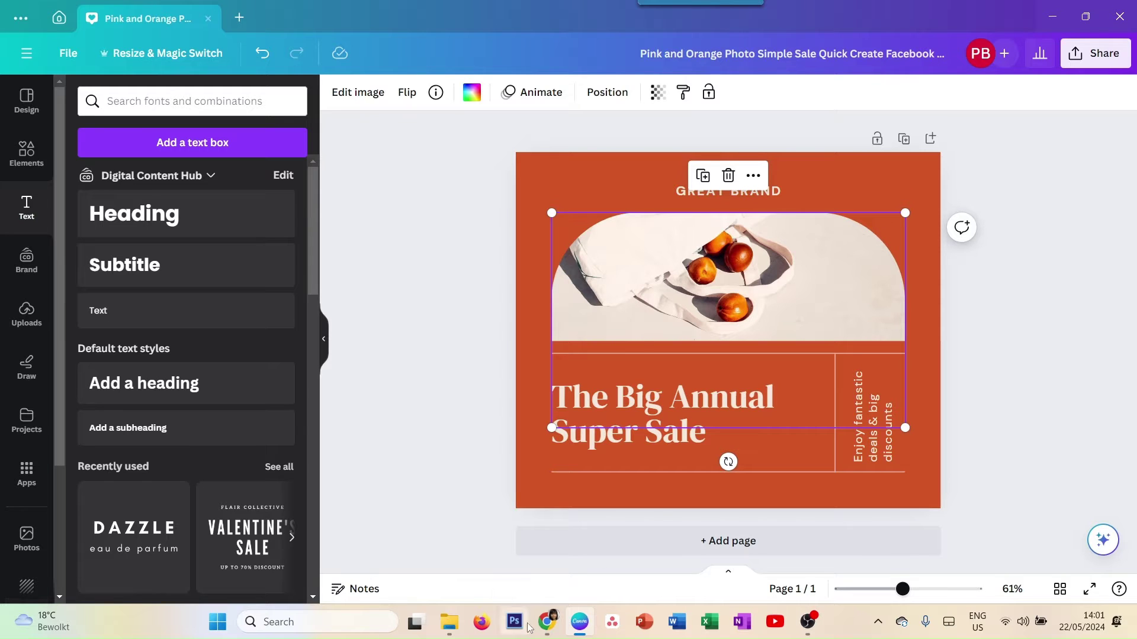
- Return to the carousel design in Chrome and view its text styles and font combinations
{"action": "mouse_move", "coordinate": [541, 630]}
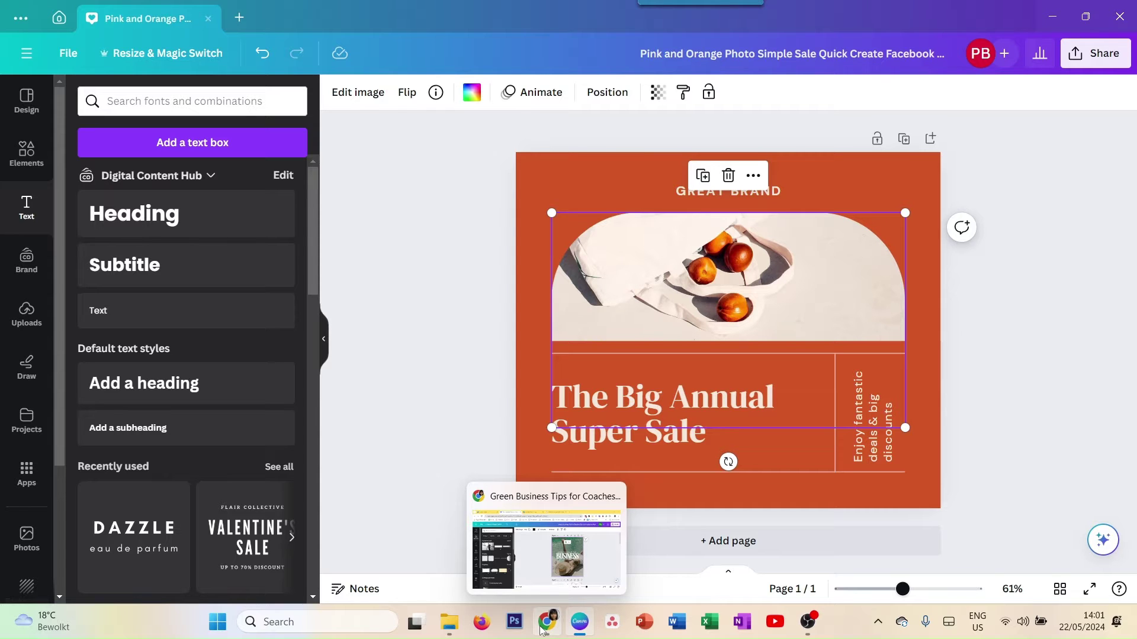
{"action": "left_click", "coordinate": [541, 630]}
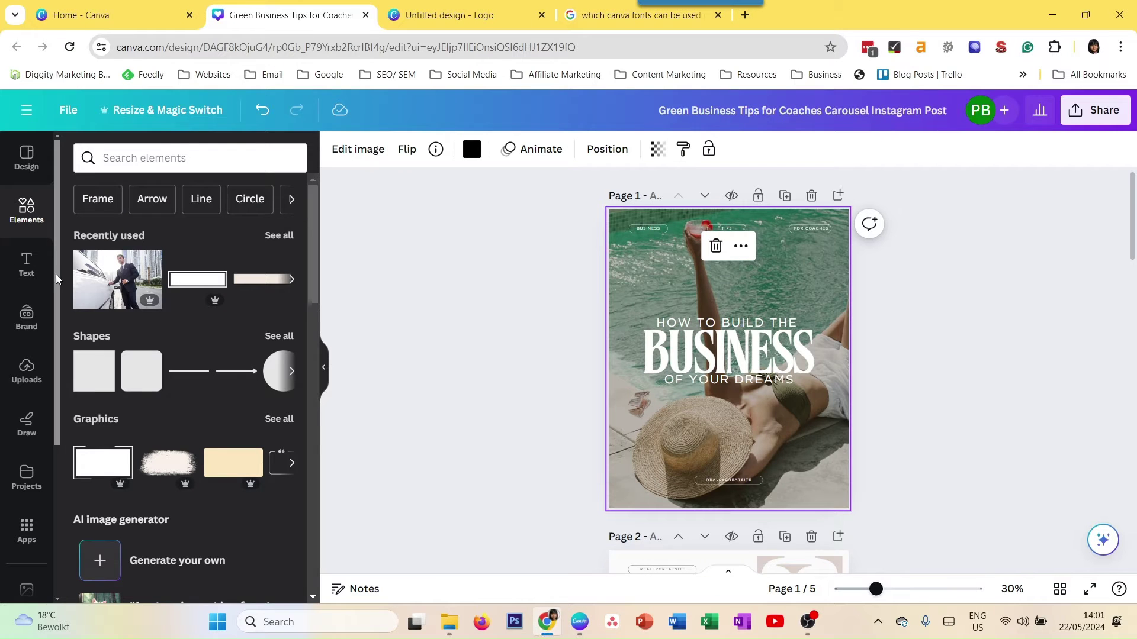
{"action": "left_click", "coordinate": [26, 265]}
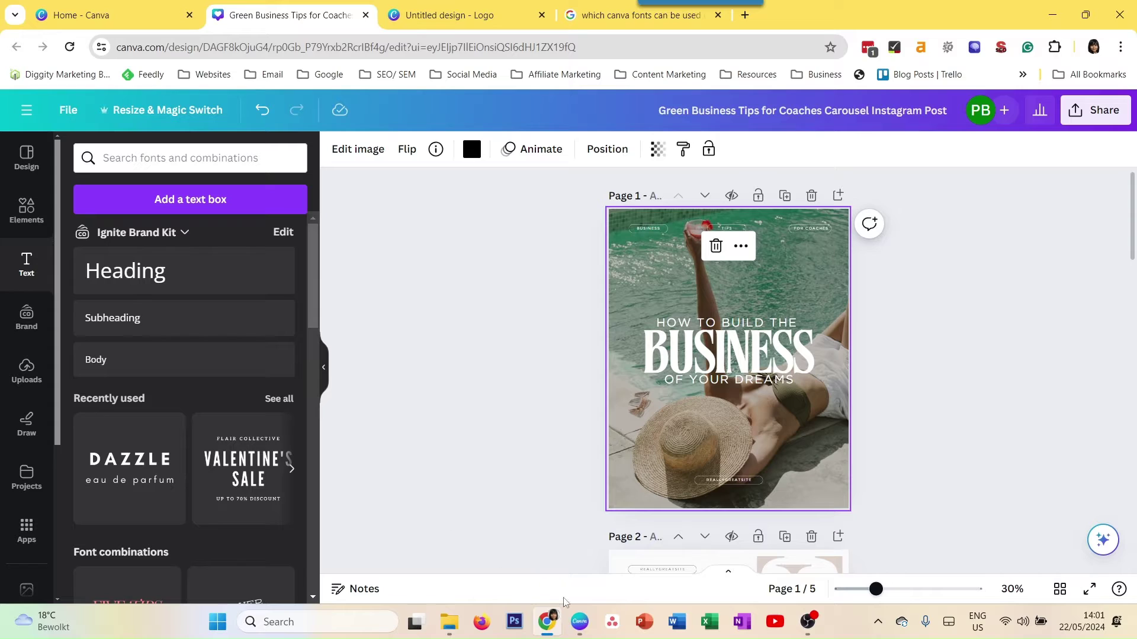
- Switch to the Canva desktop app, deselect the photo, and turn off the computer's Wi-Fi
{"action": "left_click", "coordinate": [581, 631]}
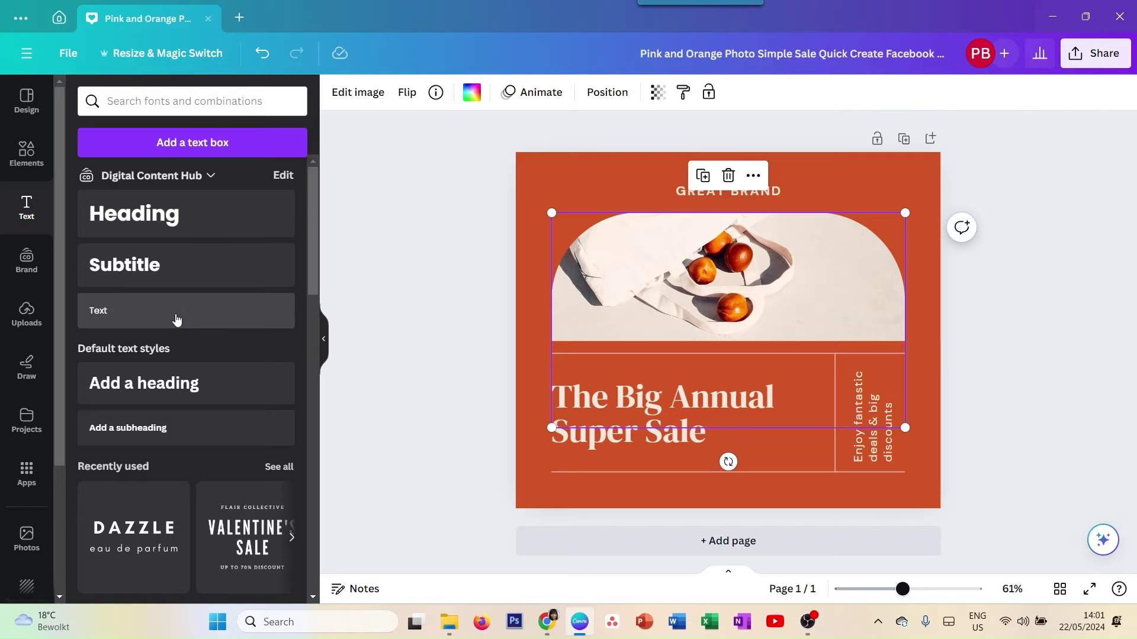
{"action": "left_click", "coordinate": [390, 342]}
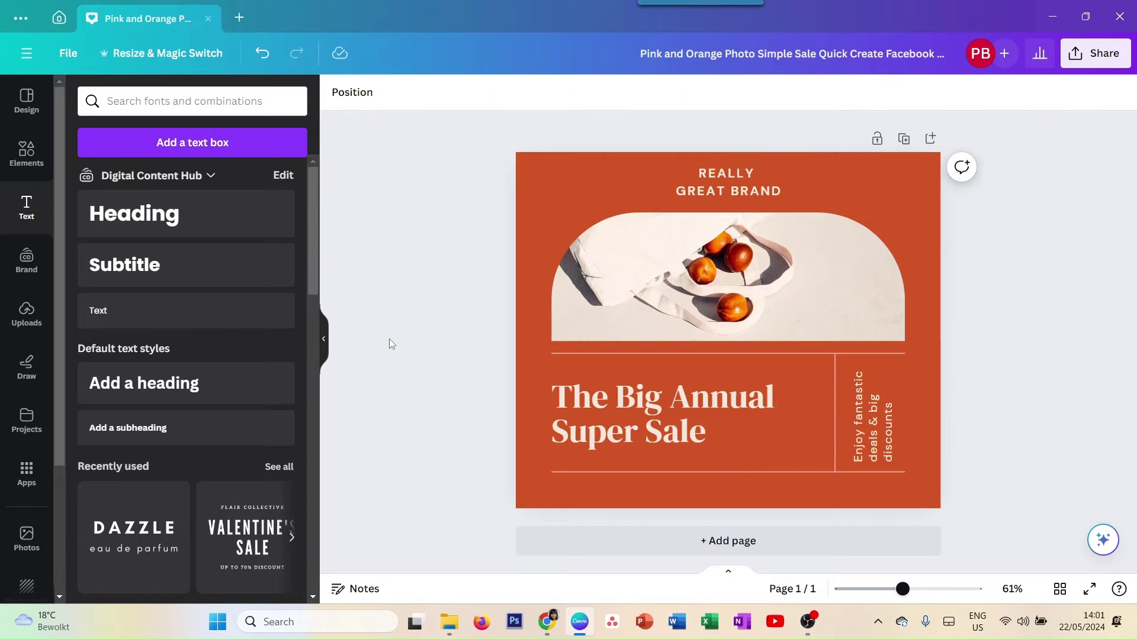
{"action": "left_click", "coordinate": [1006, 623]}
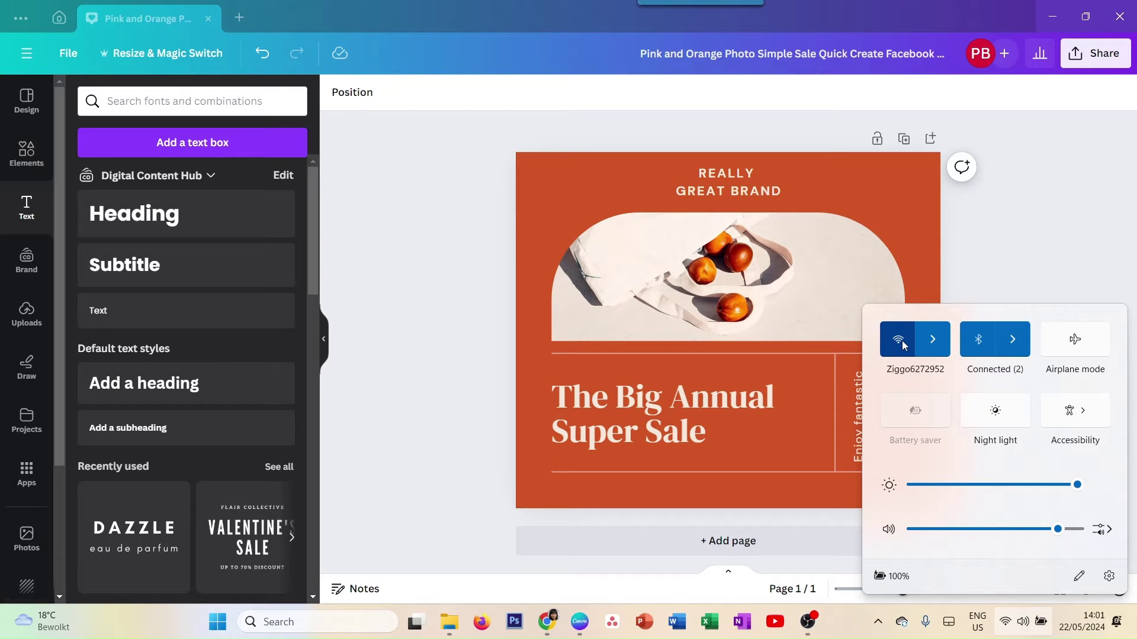
{"action": "left_click", "coordinate": [899, 341]}
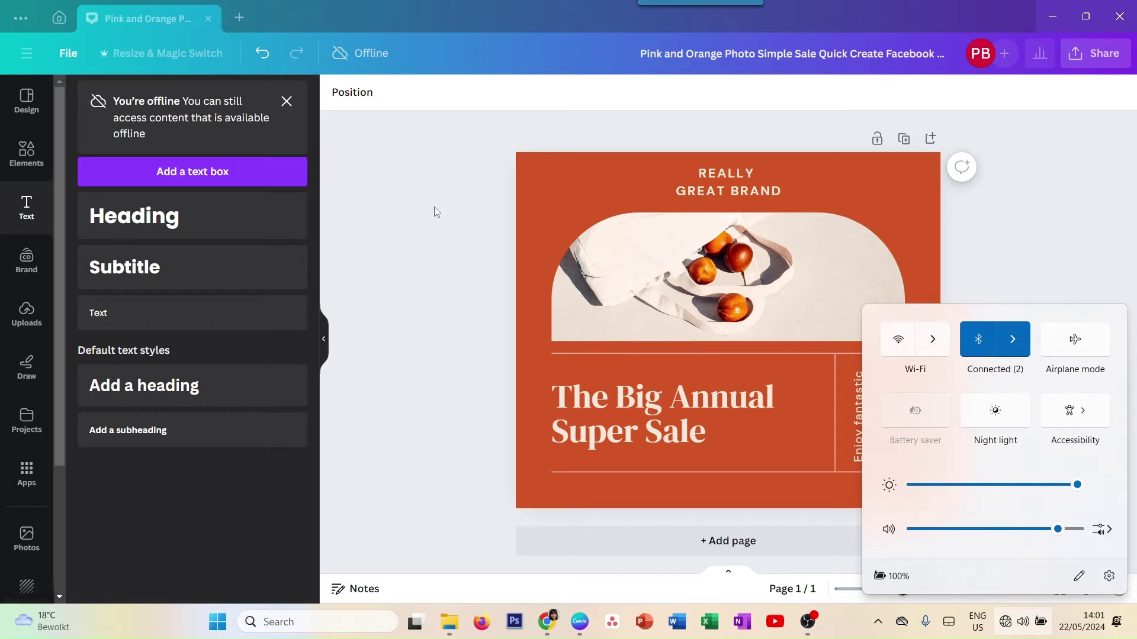
- Switch to the carousel design in Chrome and check which design templates and elements are available offline
{"action": "left_click", "coordinate": [547, 621]}
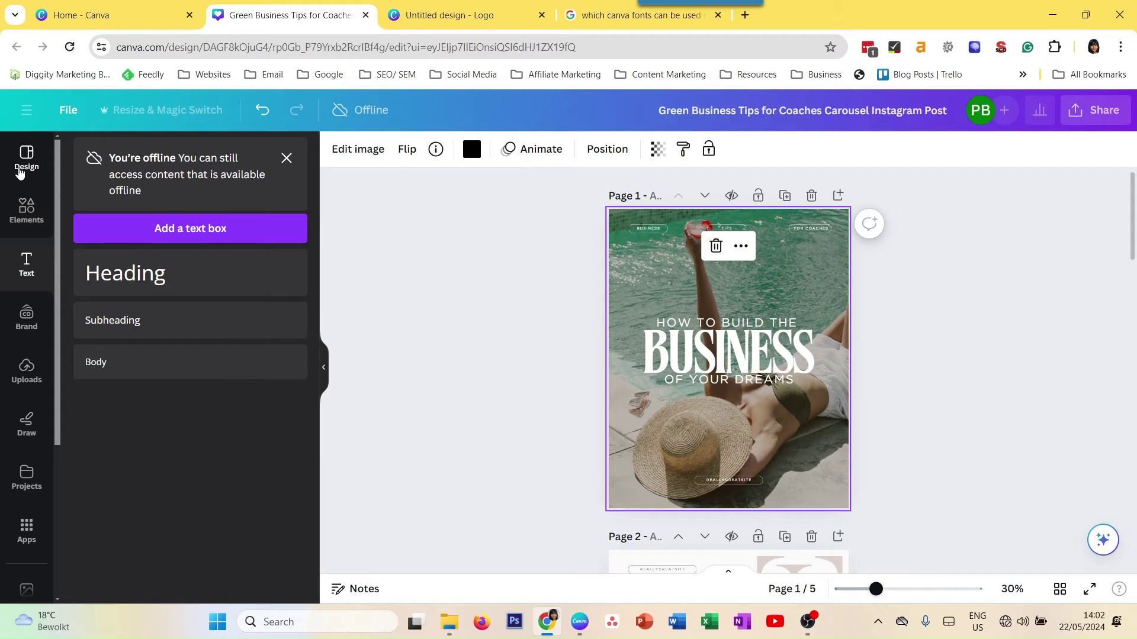
{"action": "left_click", "coordinate": [25, 162]}
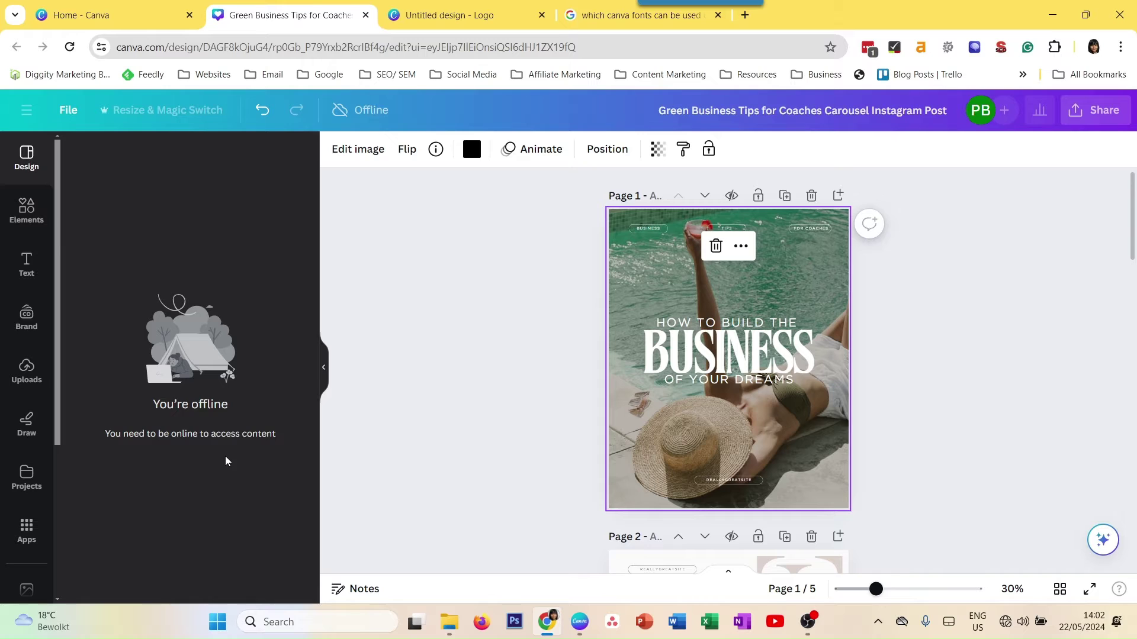
{"action": "left_click", "coordinate": [25, 214]}
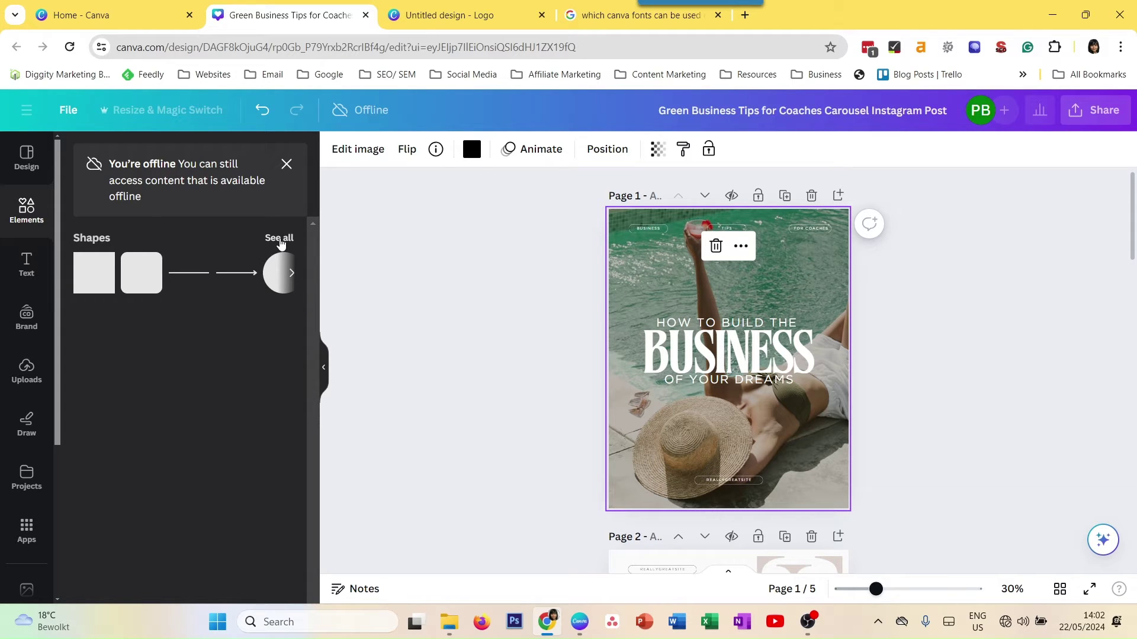
- Add a square from the full shapes collection to page 1, check its fill colour options, and delete it
{"action": "left_click", "coordinate": [280, 242]}
{"action": "scroll", "coordinate": [220, 363], "scroll_direction": "down", "scroll_amount": 5}
{"action": "scroll", "coordinate": [229, 424], "scroll_direction": "up", "scroll_amount": 5}
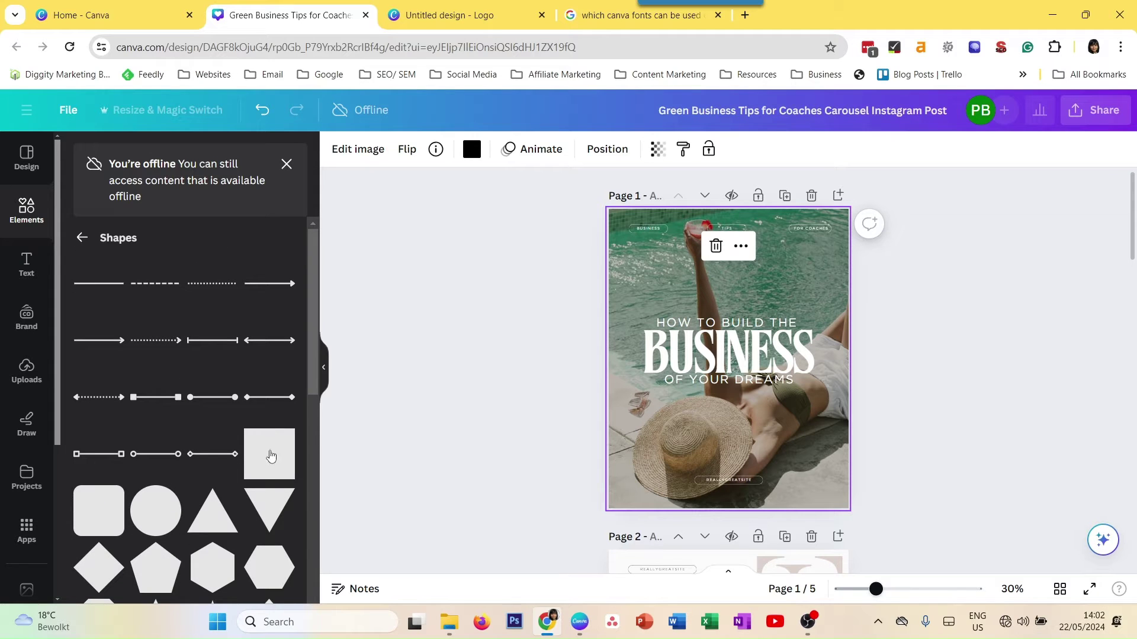
{"action": "left_click", "coordinate": [270, 455]}
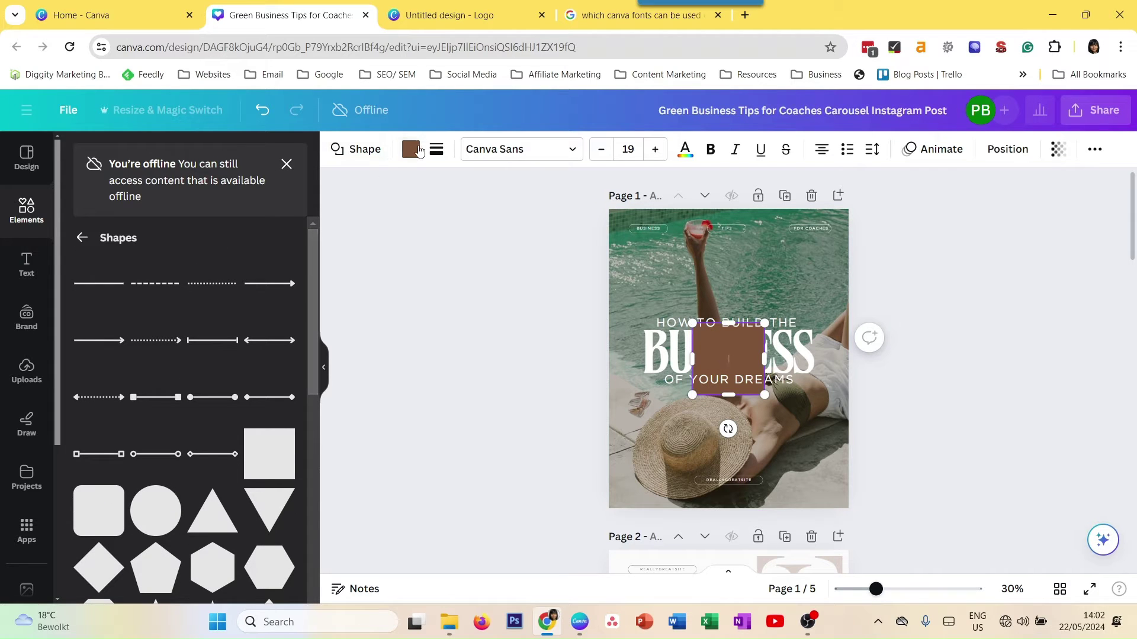
{"action": "left_click", "coordinate": [419, 151]}
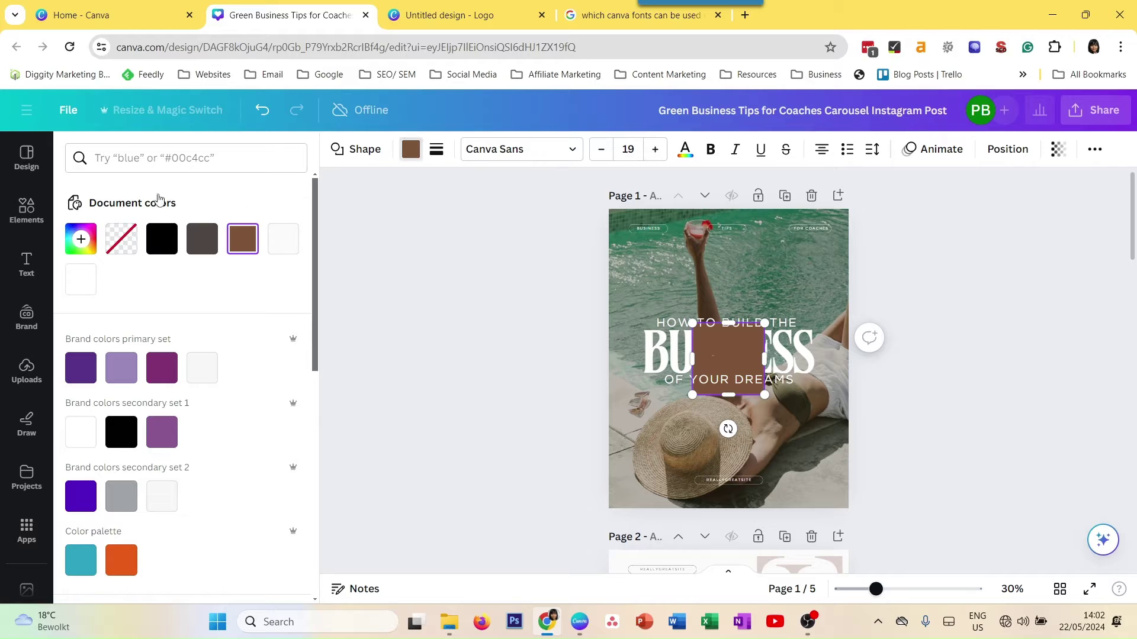
{"action": "left_click", "coordinate": [724, 347]}
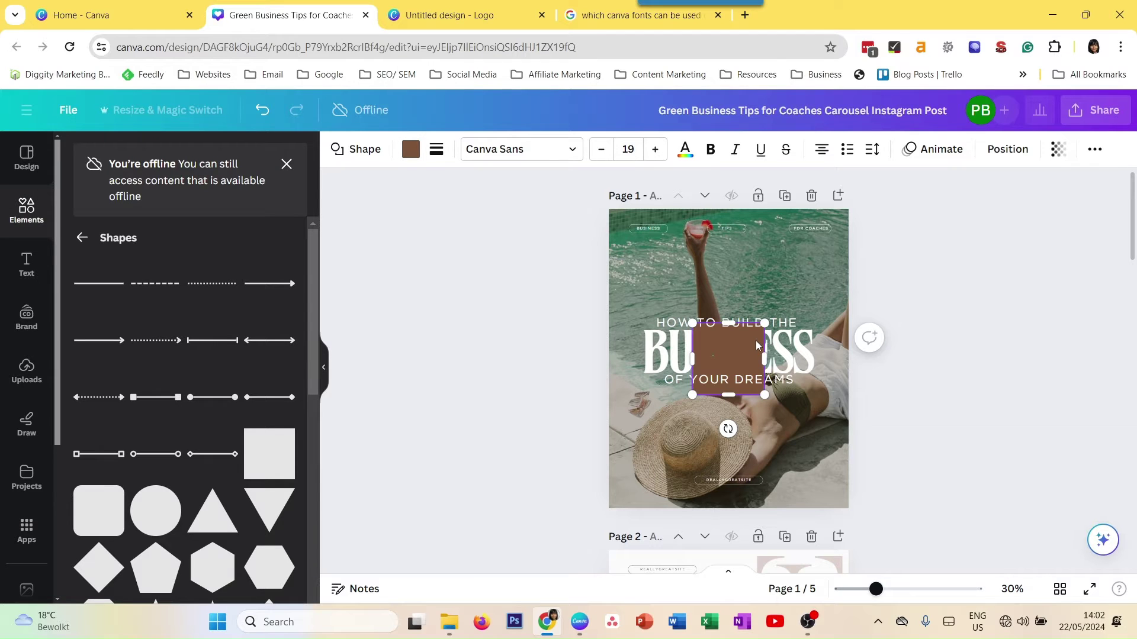
{"action": "key", "text": "Delete"}
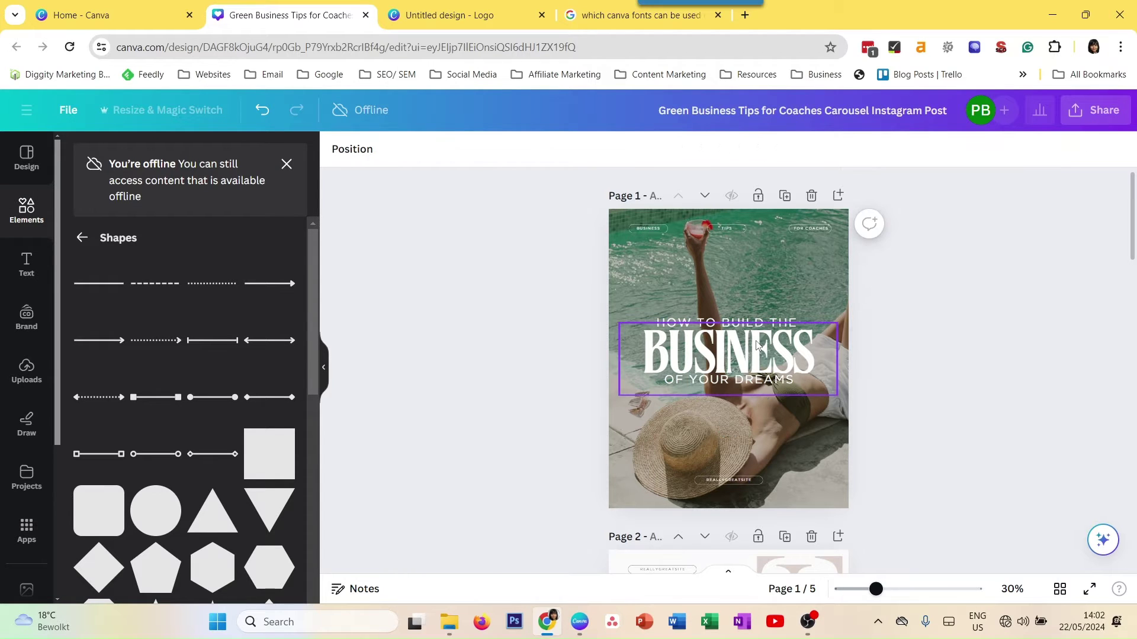
- Add a Heading text box to page 1 and place it just above the HOW TO BUILD THE line
{"action": "left_click", "coordinate": [21, 277]}
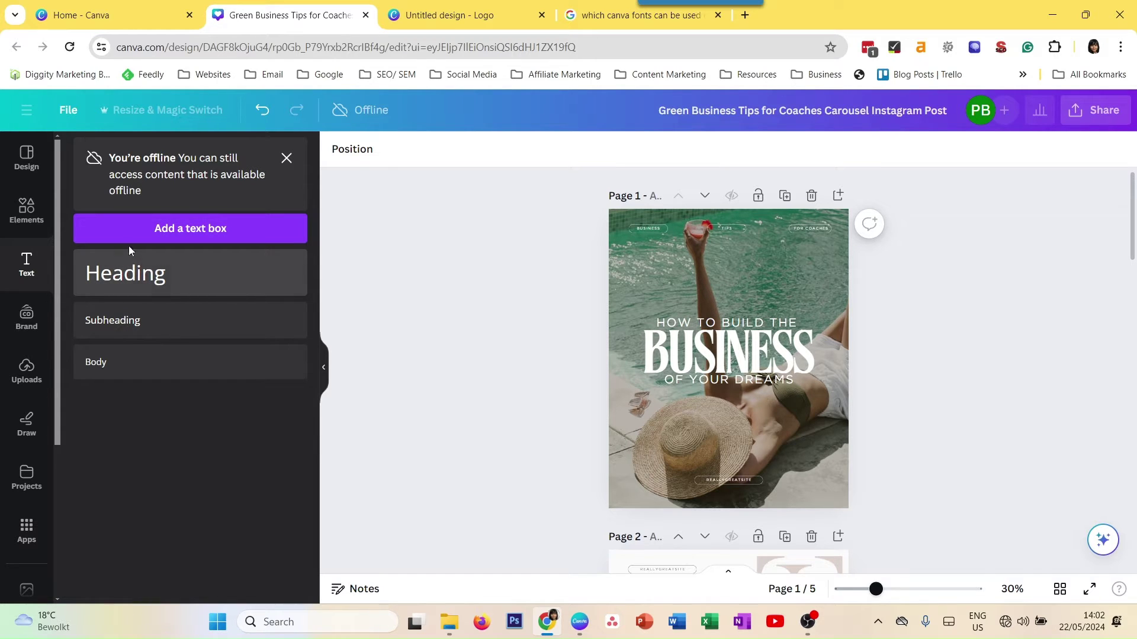
{"action": "left_click", "coordinate": [138, 279]}
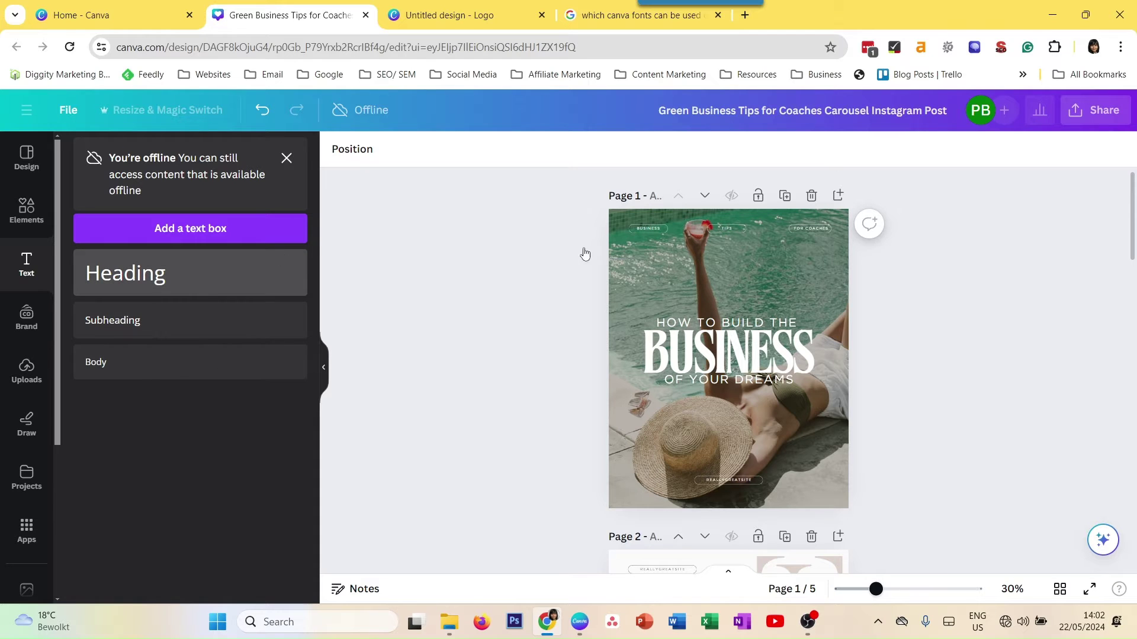
{"action": "left_click", "coordinate": [515, 350]}
{"action": "left_click_drag", "start_coordinate": [713, 367], "coordinate": [680, 280]}
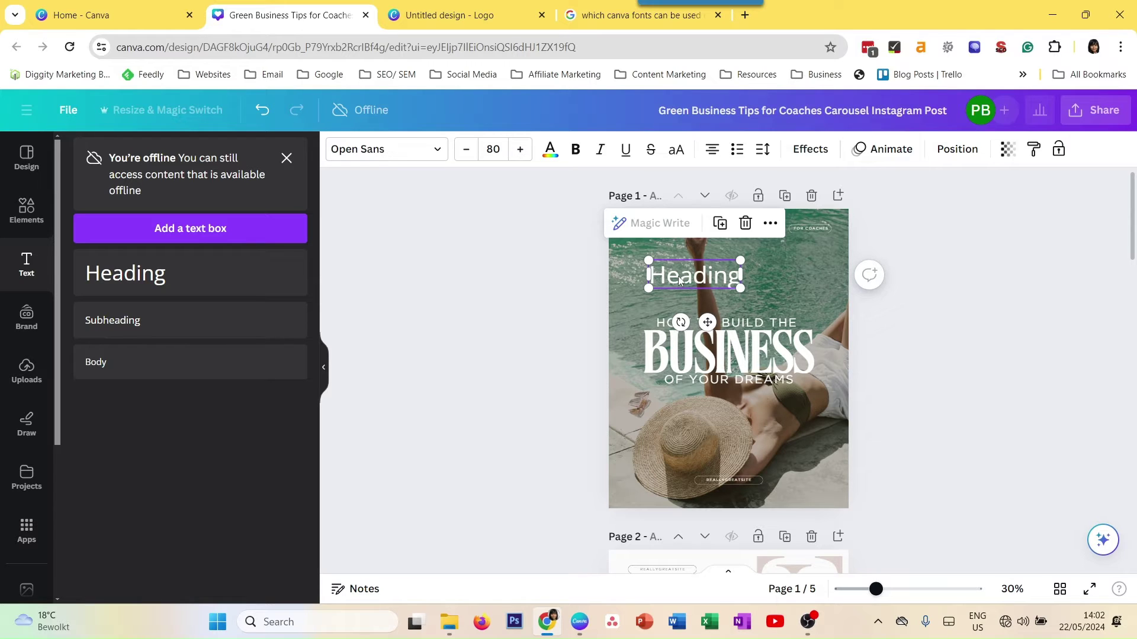
- Delete the Heading text box from page 1
{"action": "key", "text": "Delete"}
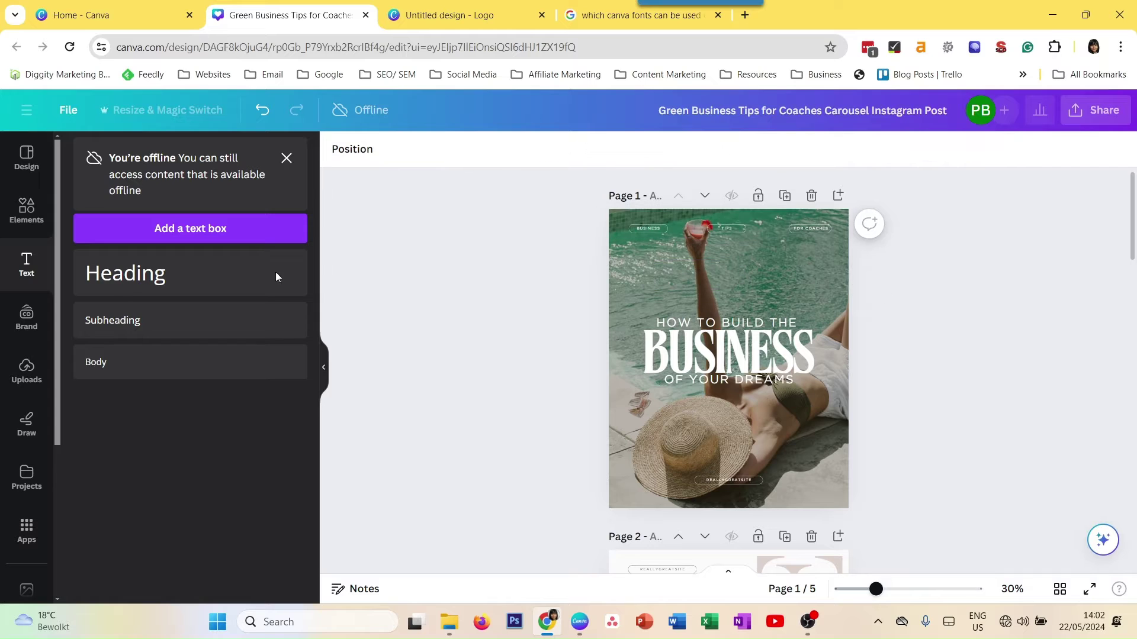
- Check the offline font list for the BUSINESS title, try Gotham on it, and undo the font change
{"action": "left_click", "coordinate": [648, 352]}
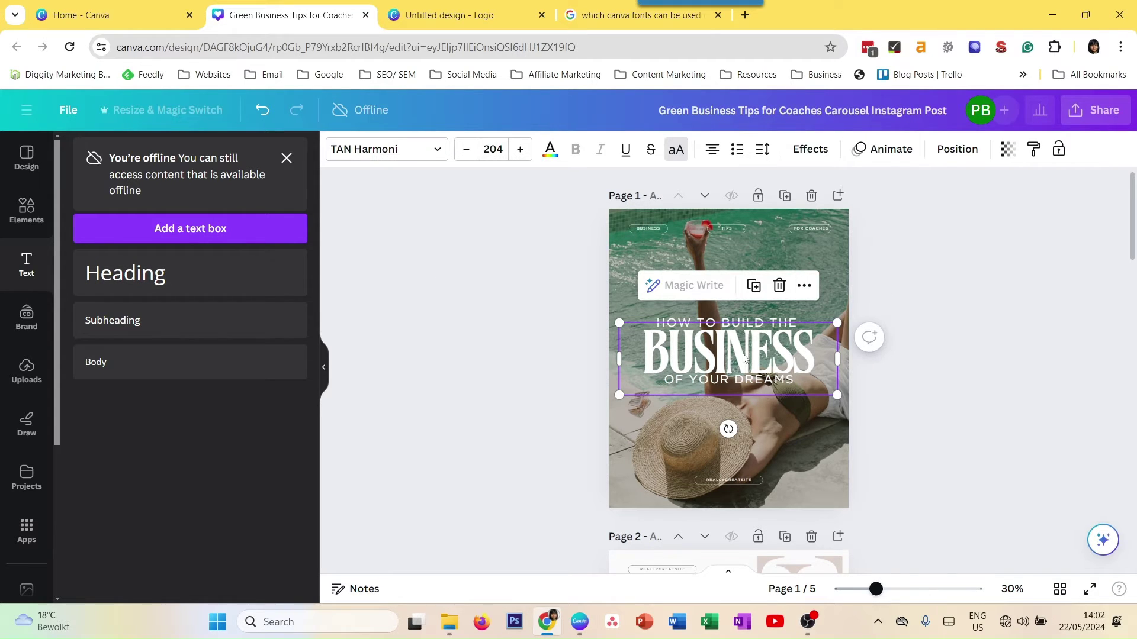
{"action": "left_click", "coordinate": [433, 163]}
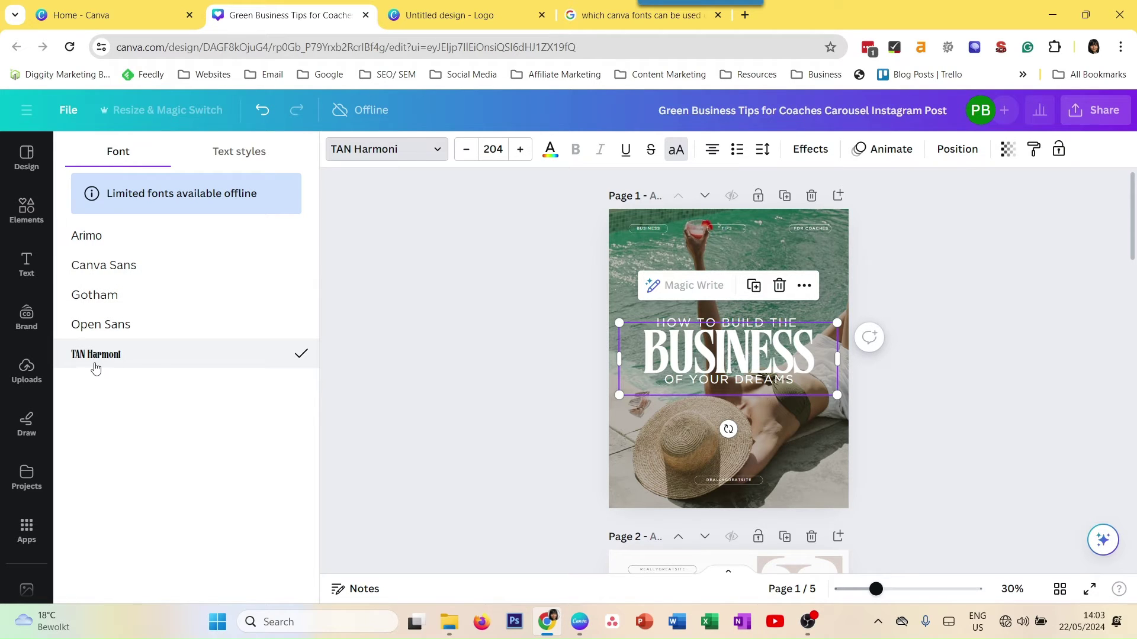
{"action": "scroll", "coordinate": [762, 438], "scroll_direction": "down", "scroll_amount": 4}
{"action": "scroll", "coordinate": [764, 444], "scroll_direction": "up", "scroll_amount": 4}
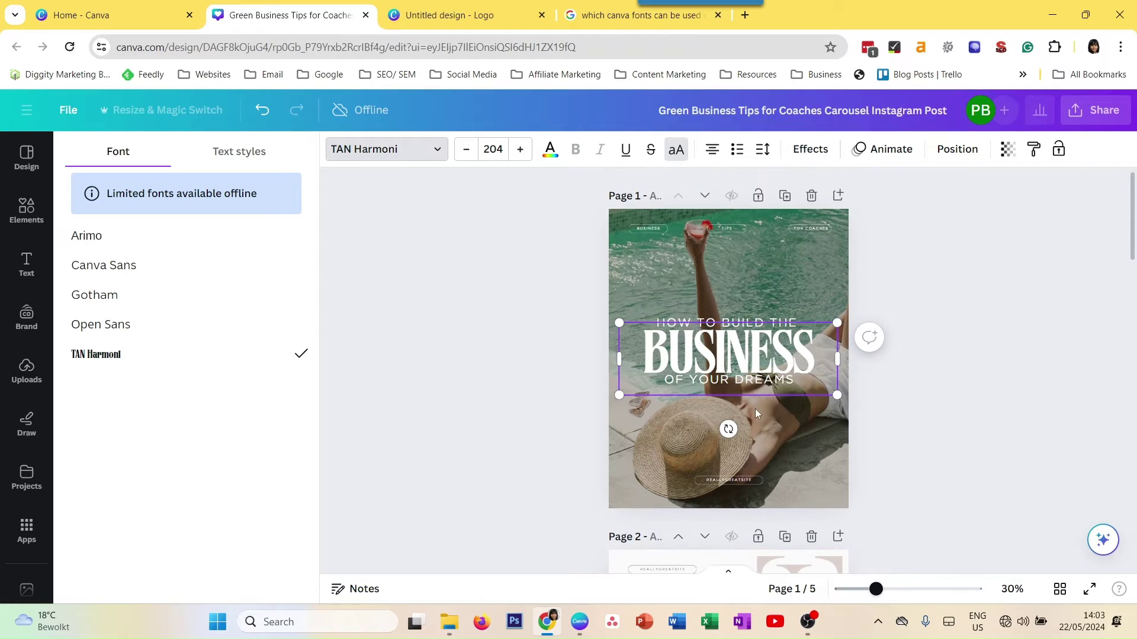
{"action": "left_click", "coordinate": [175, 301]}
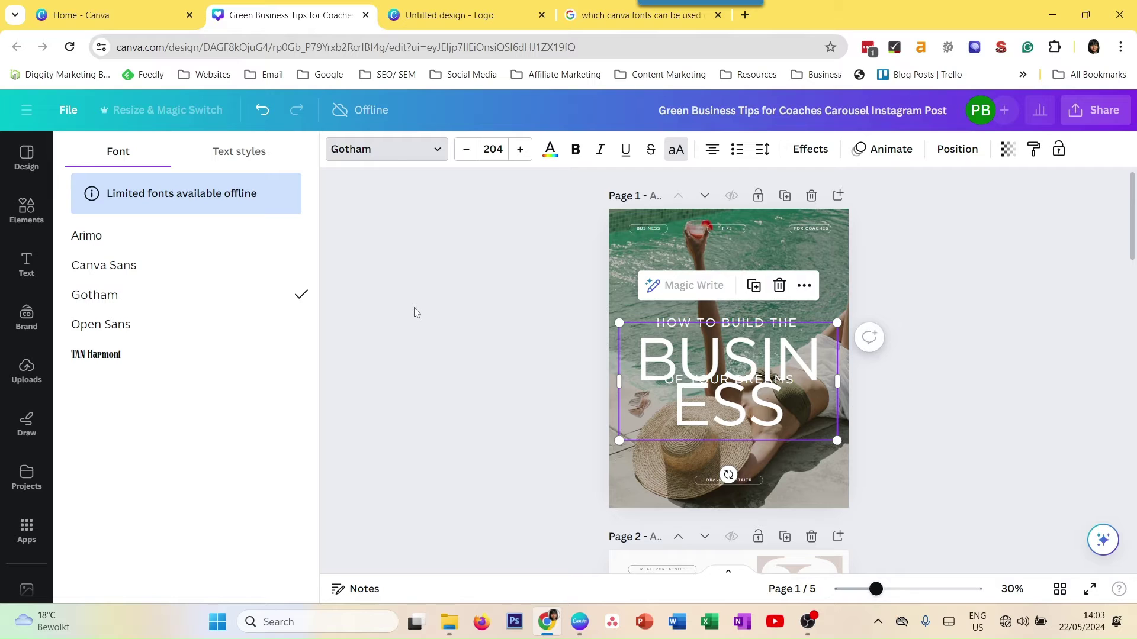
{"action": "key", "text": "ctrl+z"}
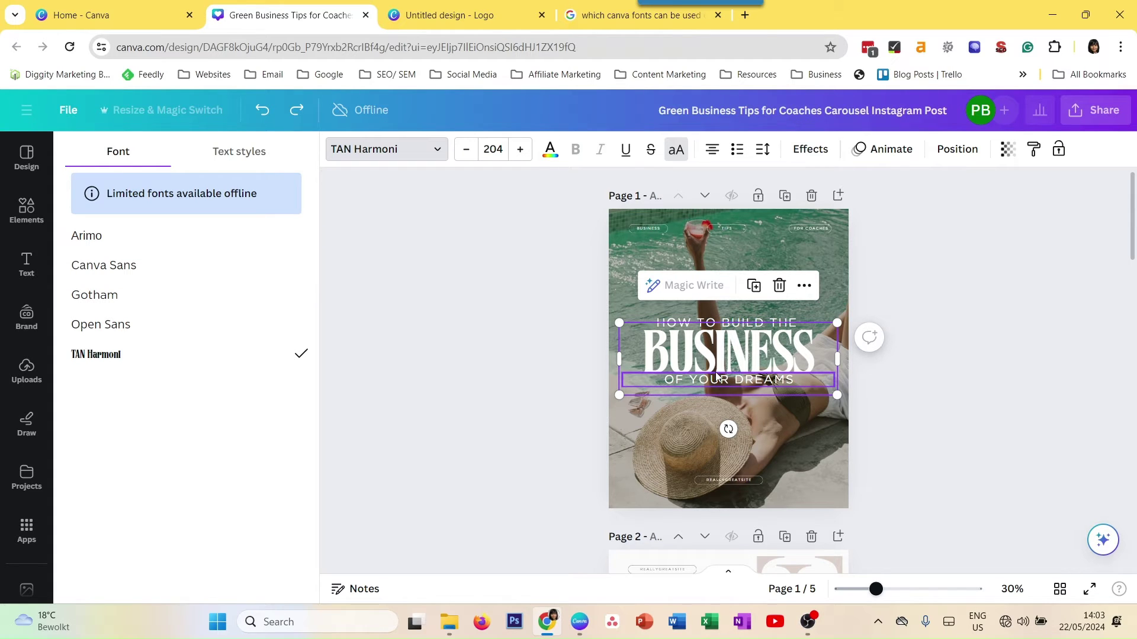
- Apply the primary brand colour set to page 1, continue editing while offline, and undo the recolouring
{"action": "left_click", "coordinate": [26, 264]}
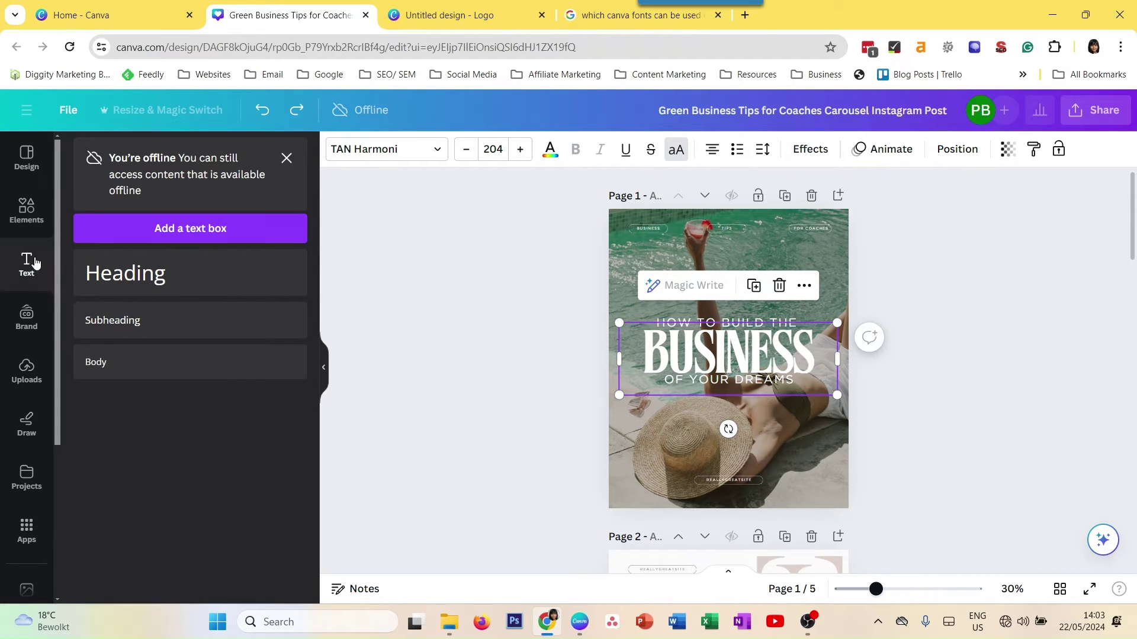
{"action": "left_click", "coordinate": [36, 318]}
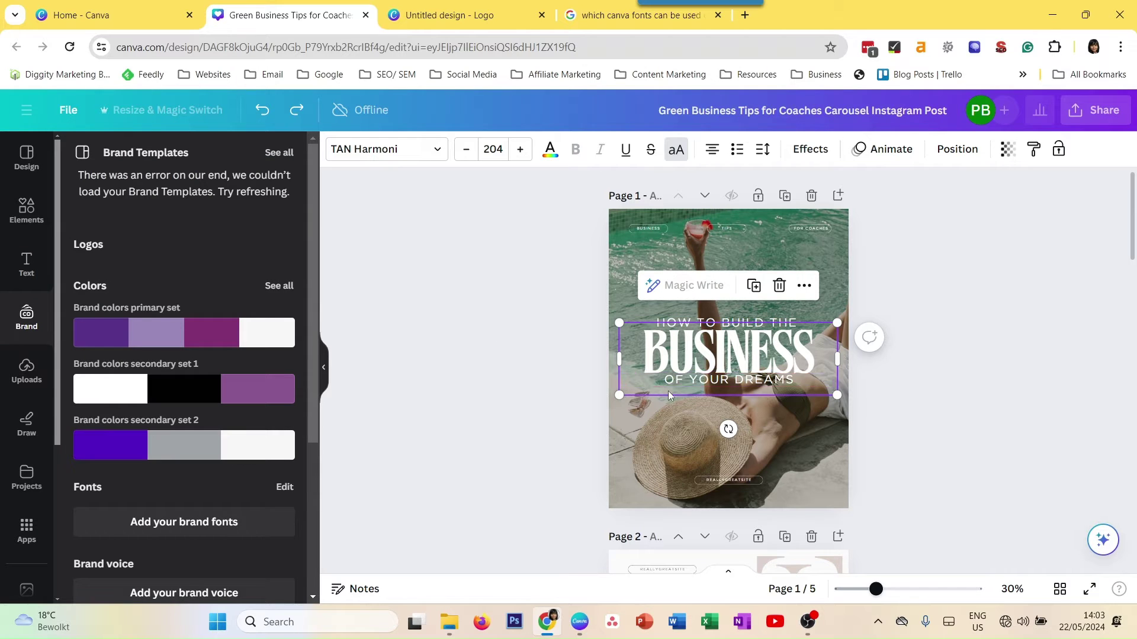
{"action": "left_click", "coordinate": [212, 338]}
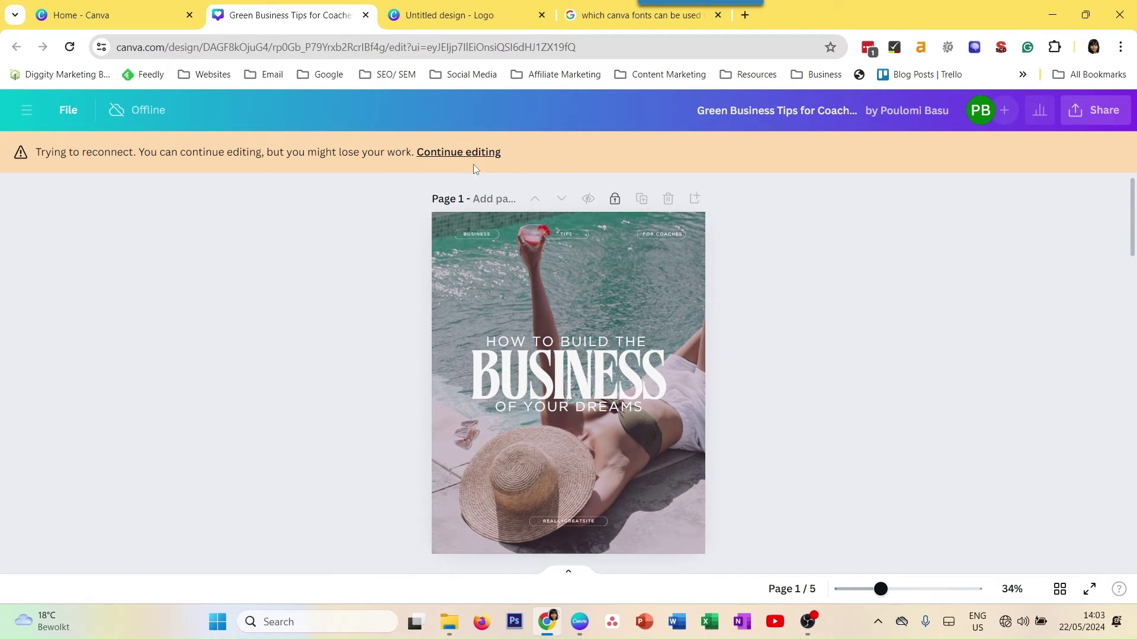
{"action": "left_click", "coordinate": [474, 154]}
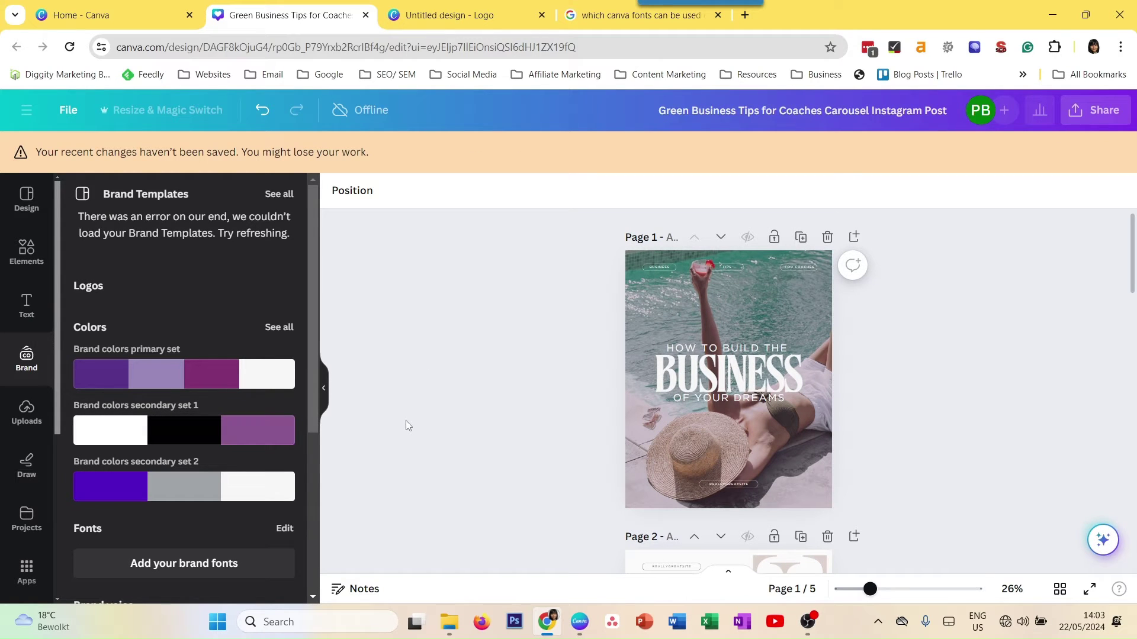
{"action": "key", "text": "ctrl+z"}
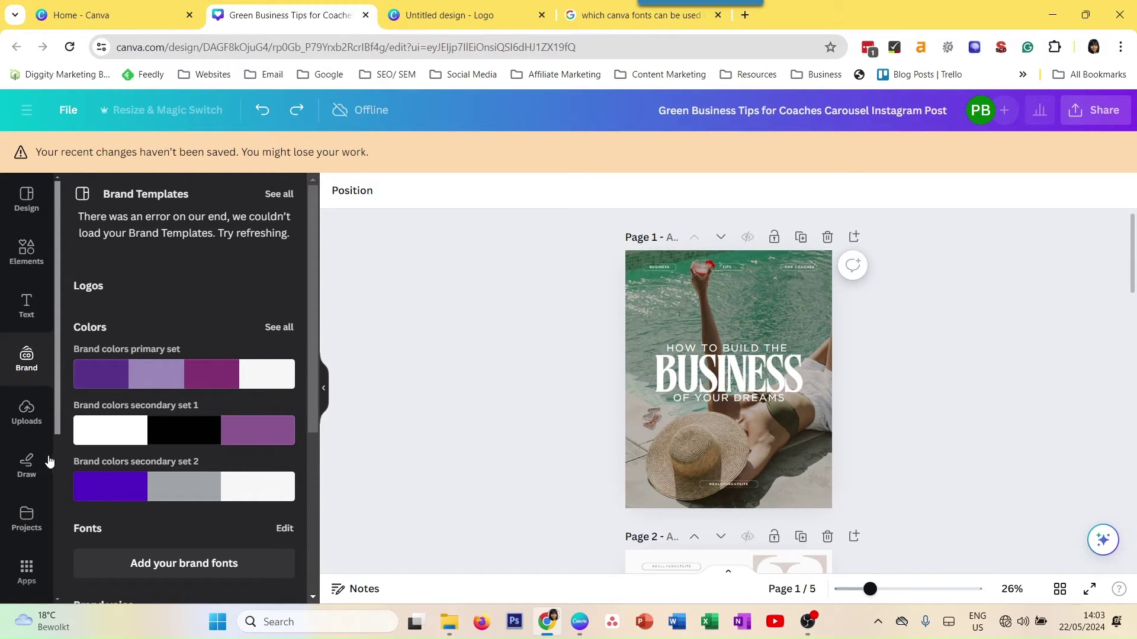
- Check the uploads, drawing tools and apps offline, and open the Bulk create app
{"action": "left_click", "coordinate": [28, 432]}
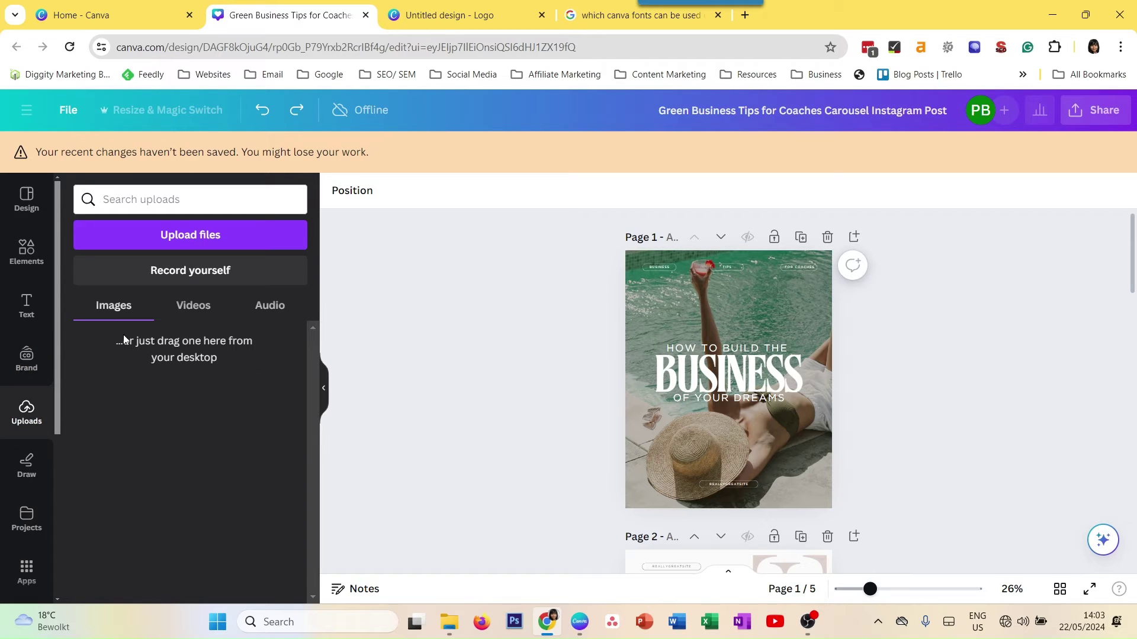
{"action": "left_click", "coordinate": [26, 468]}
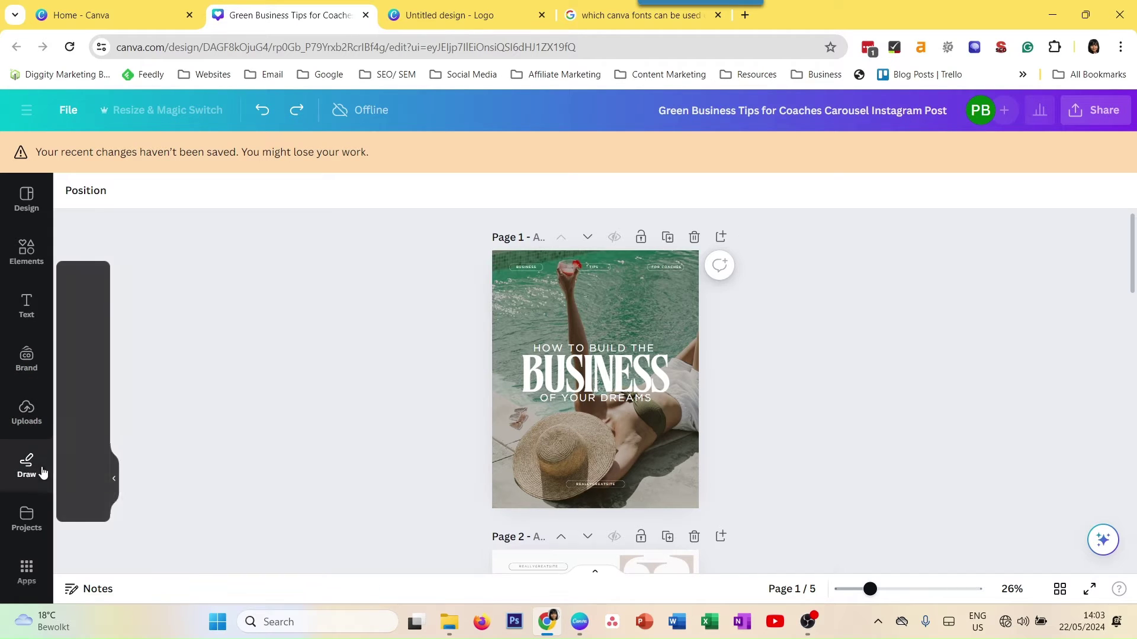
{"action": "left_click", "coordinate": [32, 568]}
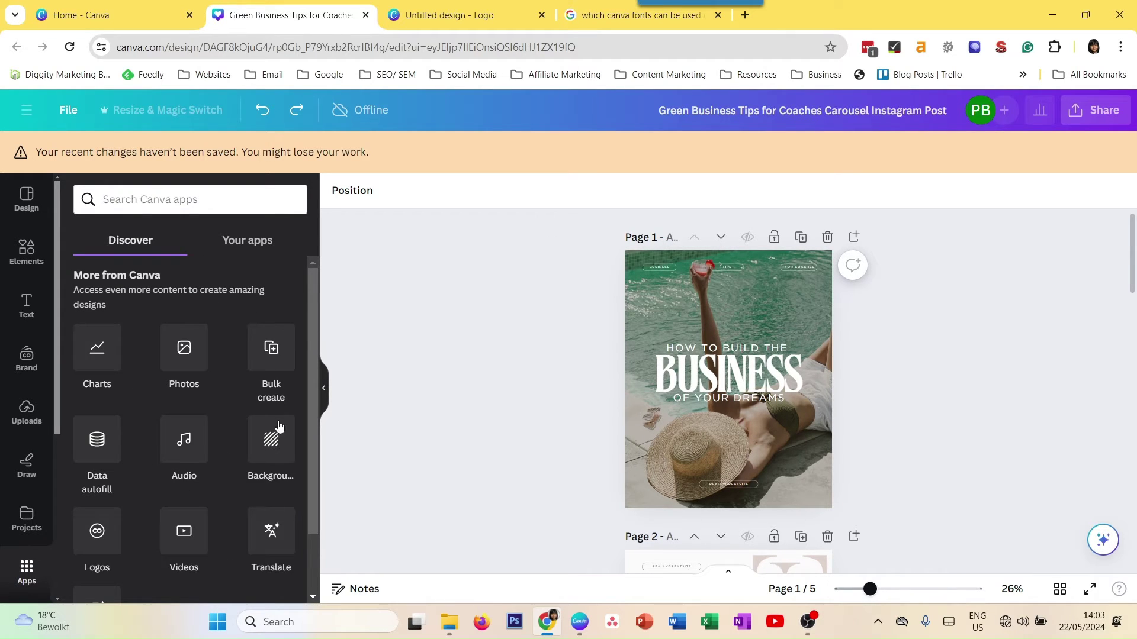
{"action": "left_click", "coordinate": [273, 358]}
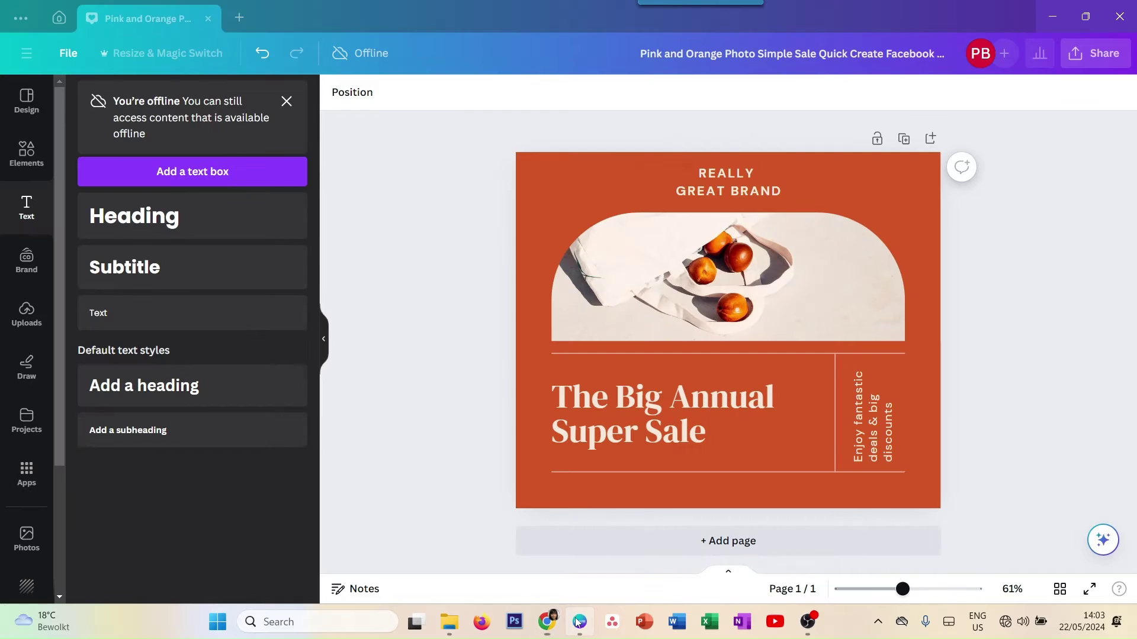
- Switch to the Canva desktop app, add a Heading text box to the sale design, and delete it
{"action": "left_click", "coordinate": [579, 622]}
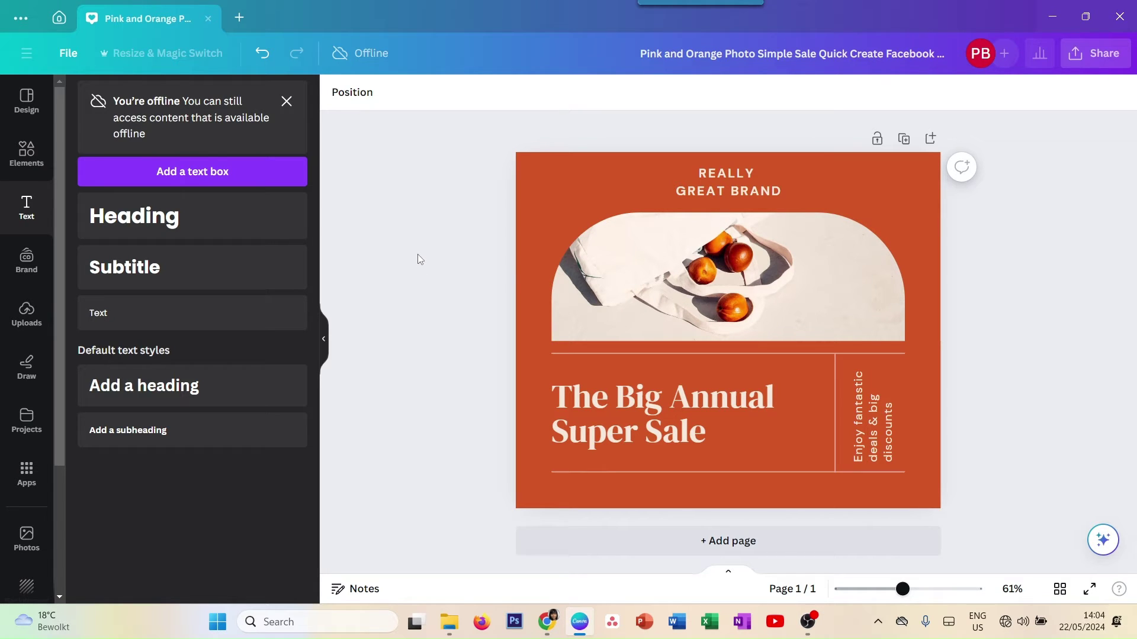
{"action": "left_click", "coordinate": [173, 223]}
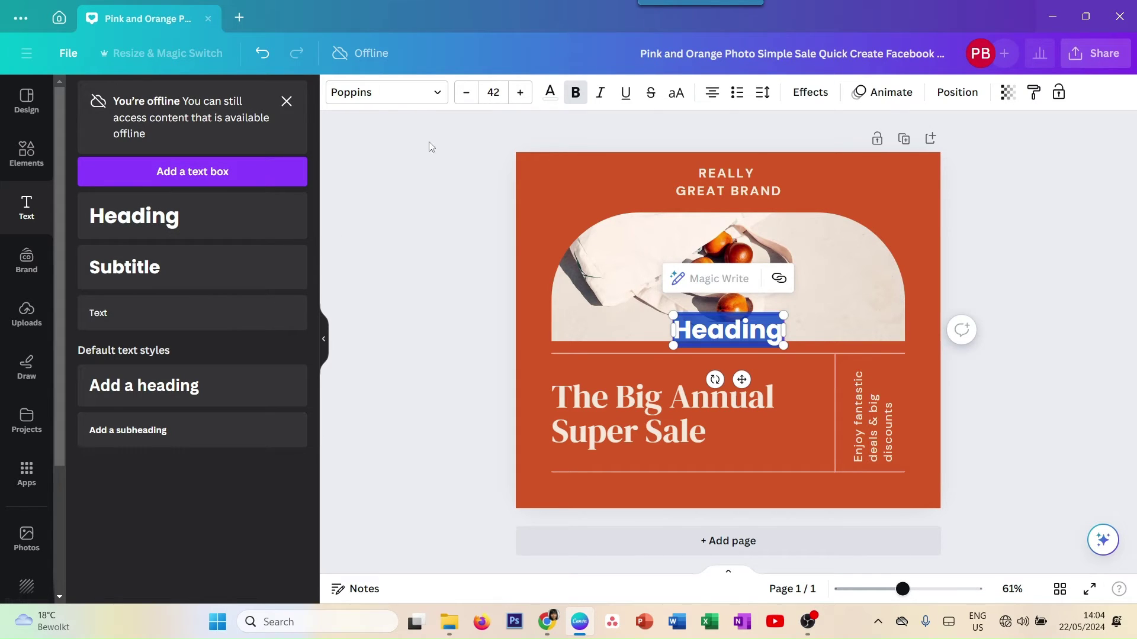
{"action": "key", "text": "Escape"}
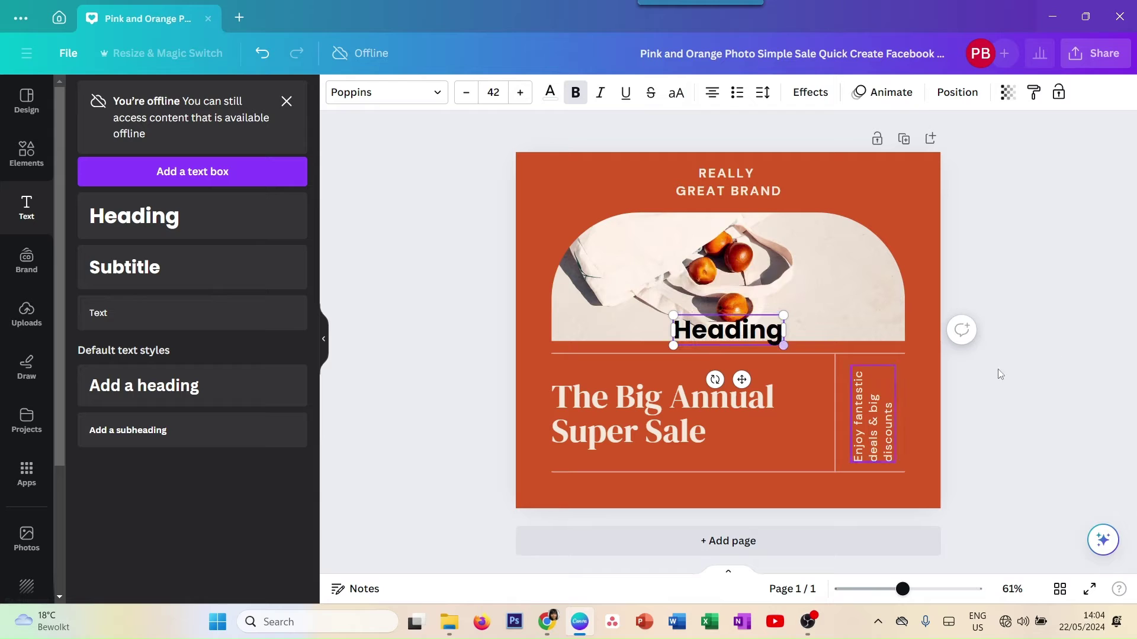
{"action": "left_click", "coordinate": [770, 331]}
{"action": "key", "text": "Delete"}
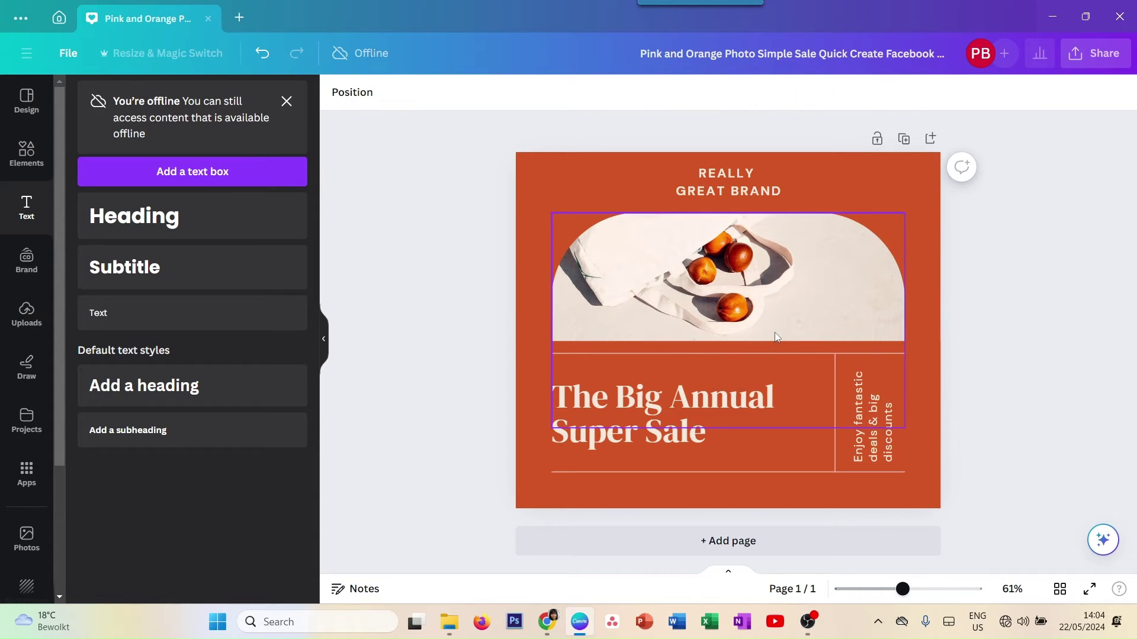
- Check which fonts are available offline for the Super Sale title and the vertical discounts text
{"action": "left_click", "coordinate": [714, 391]}
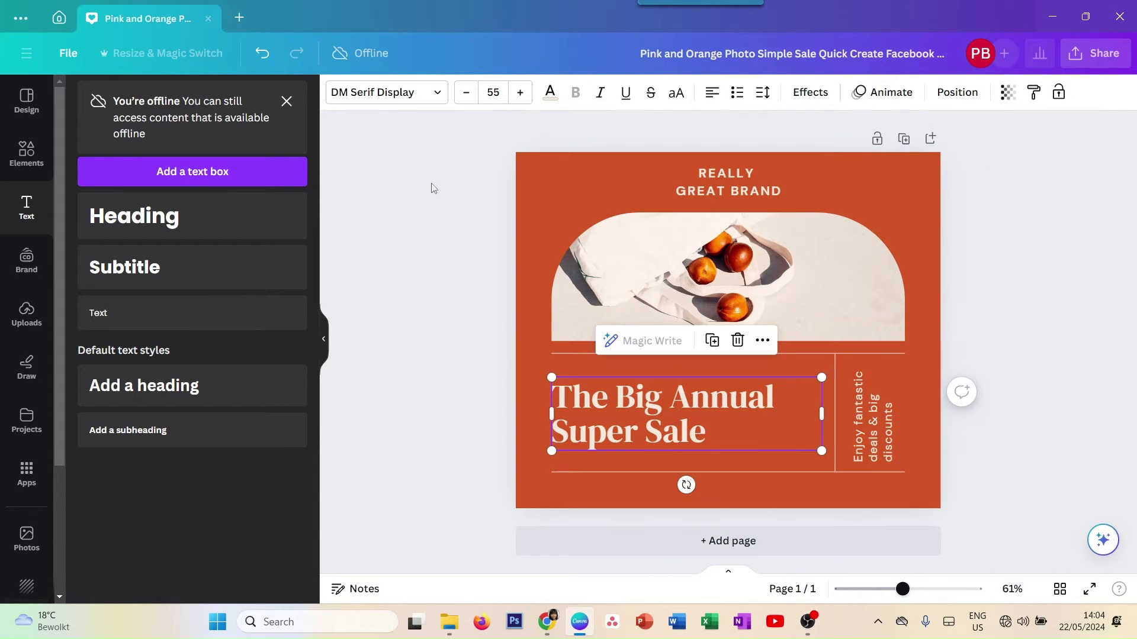
{"action": "left_click", "coordinate": [396, 98]}
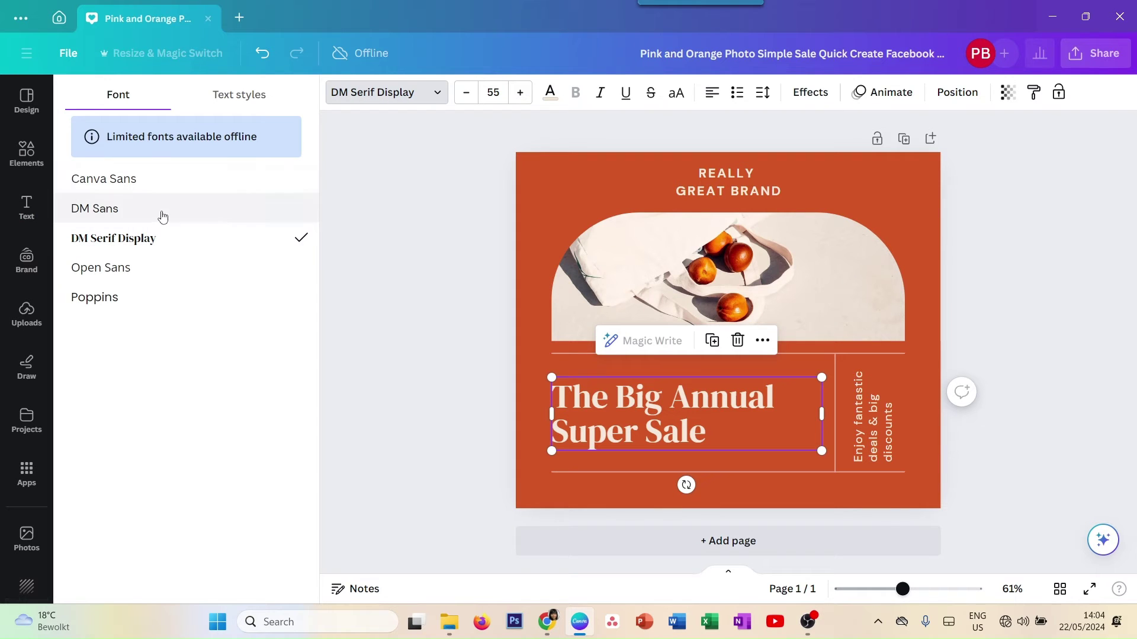
{"action": "left_click", "coordinate": [866, 445]}
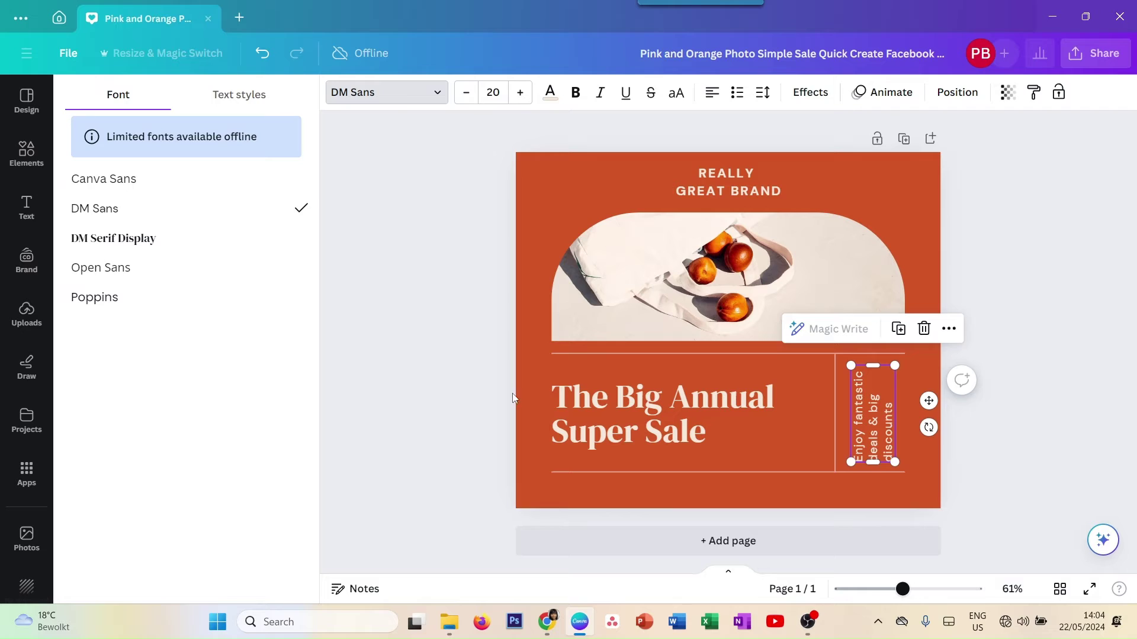
{"action": "left_click", "coordinate": [572, 405]}
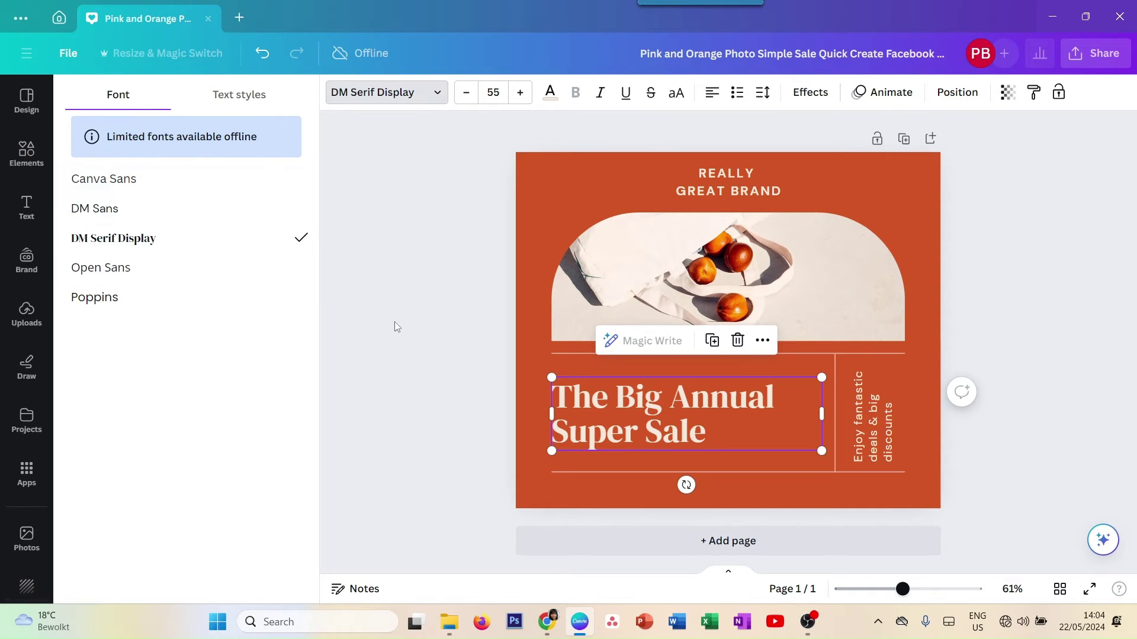
- Check which elements and text styles the desktop app offers offline
{"action": "left_click", "coordinate": [26, 206]}
{"action": "left_click", "coordinate": [26, 151]}
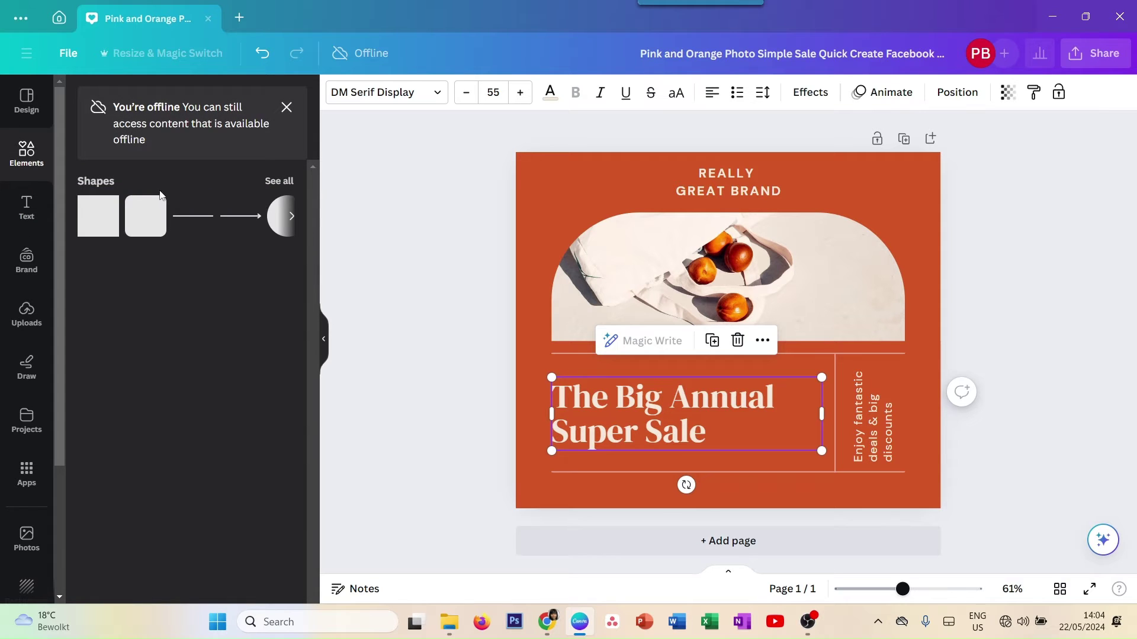
{"action": "left_click", "coordinate": [25, 219]}
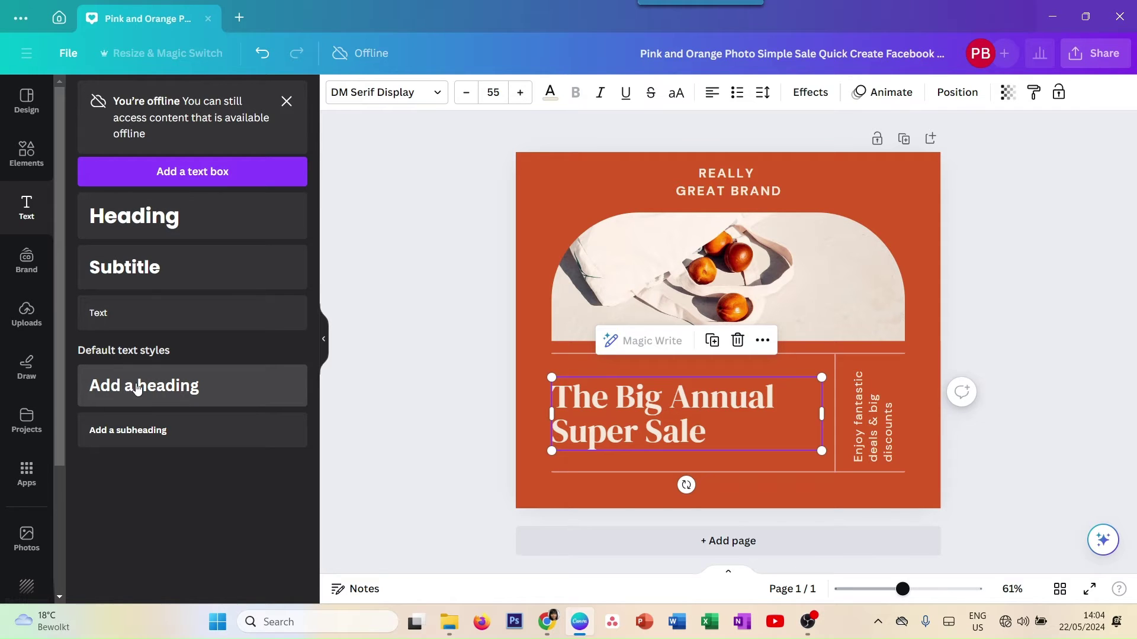
- Add a heading in the default text style to the sale design and delete it
{"action": "left_click", "coordinate": [198, 385]}
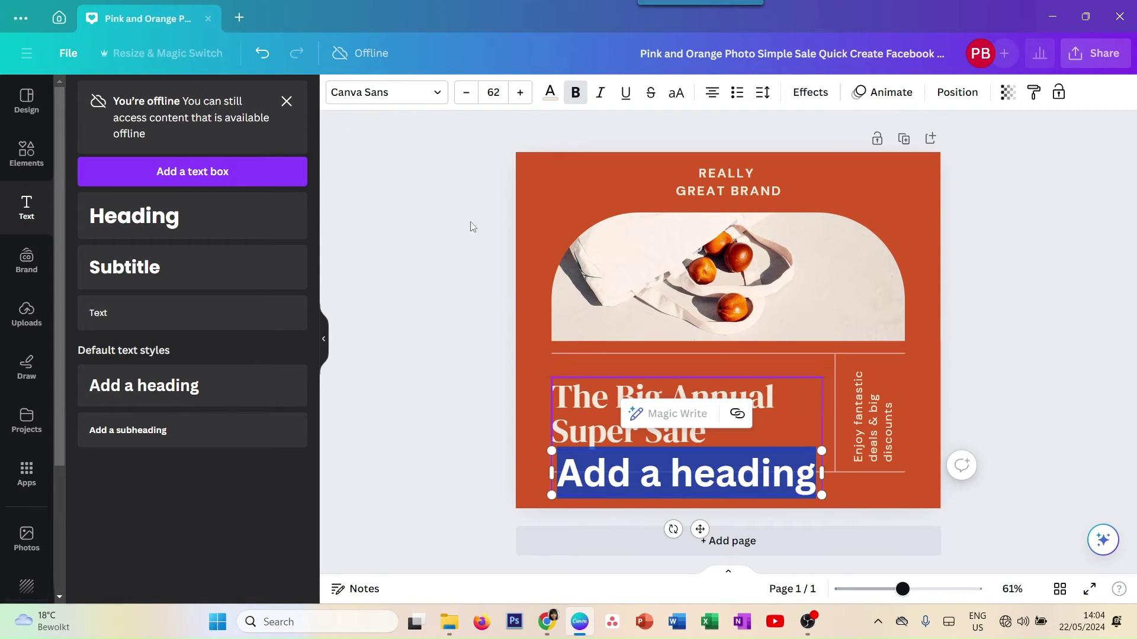
{"action": "left_click", "coordinate": [491, 436]}
{"action": "left_click", "coordinate": [630, 466]}
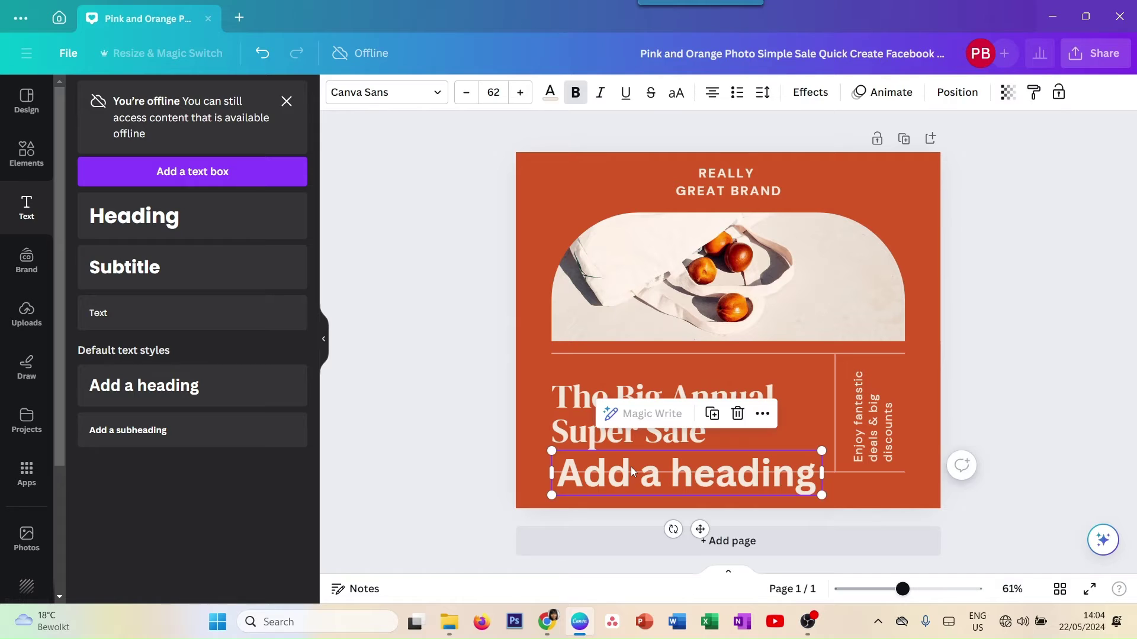
{"action": "key", "text": "Delete"}
- Check the brand kit, uploads and apps offline, and open the Bulk create app
{"action": "left_click", "coordinate": [9, 272]}
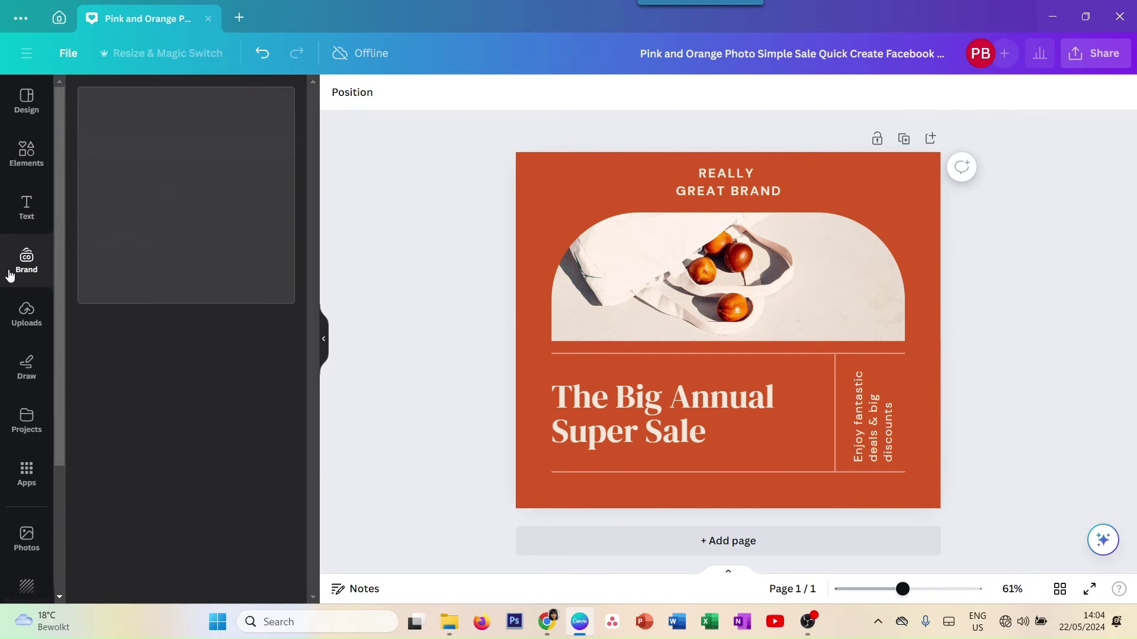
{"action": "mouse_move", "coordinate": [177, 274]}
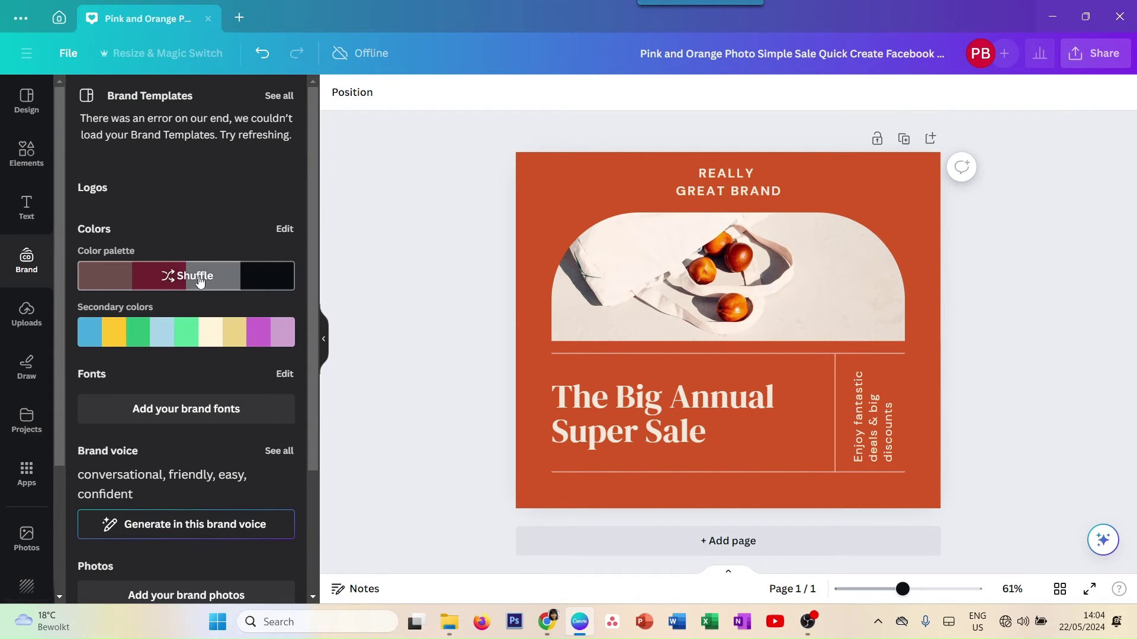
{"action": "left_click", "coordinate": [24, 321]}
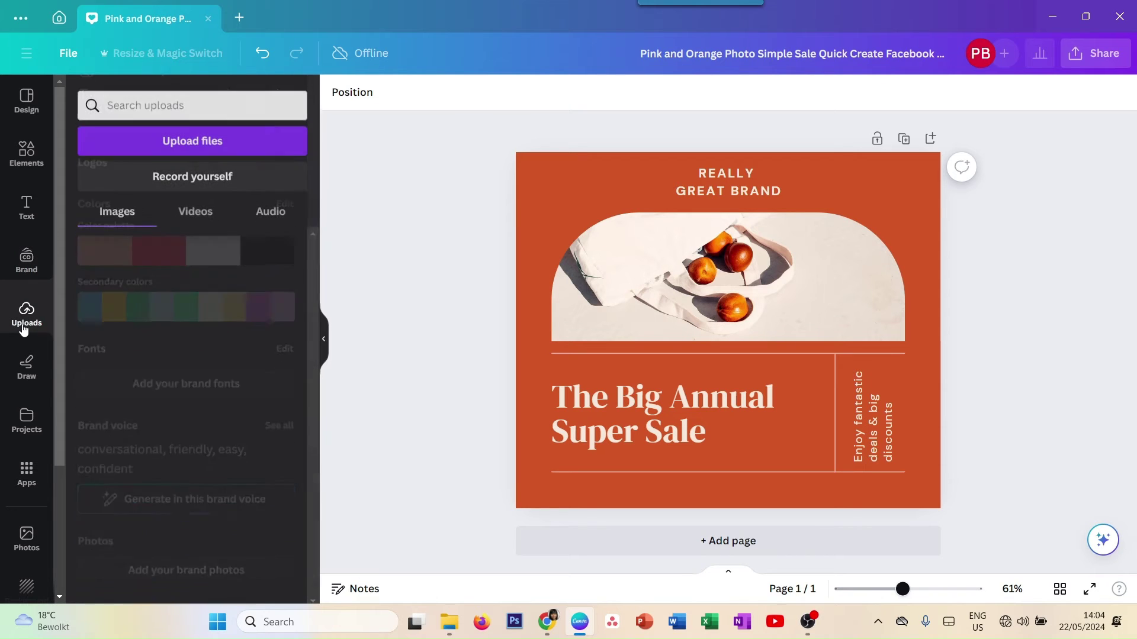
{"action": "left_click", "coordinate": [26, 486]}
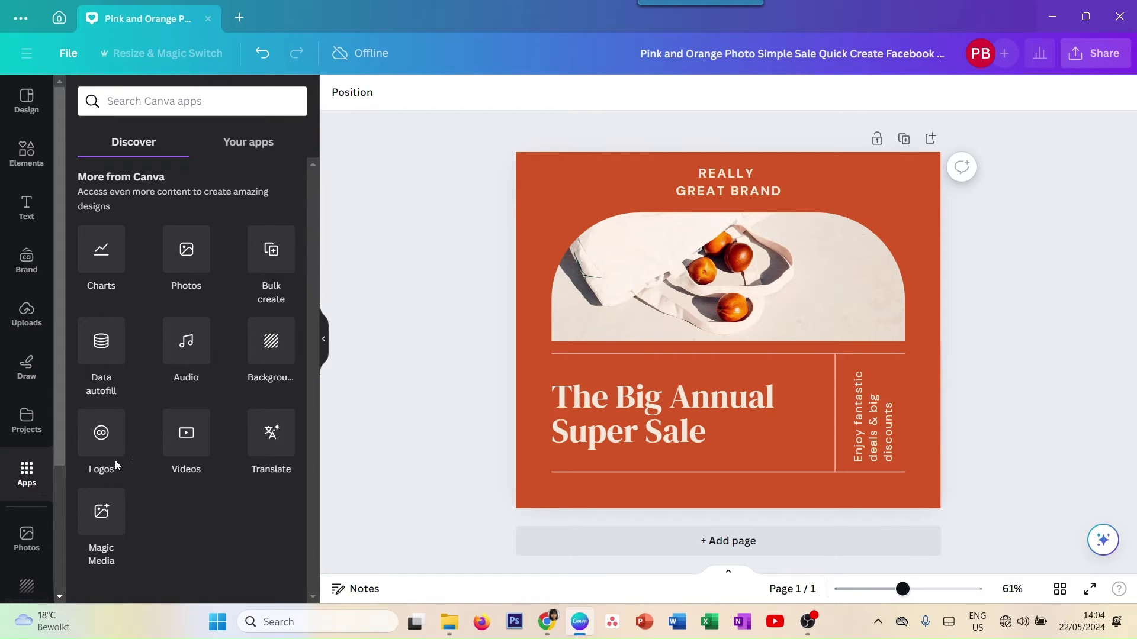
{"action": "left_click", "coordinate": [272, 272]}
- Switch back to the carousel design in Chrome, view the offline shapes, and select page 1's background photo
{"action": "left_click", "coordinate": [546, 622]}
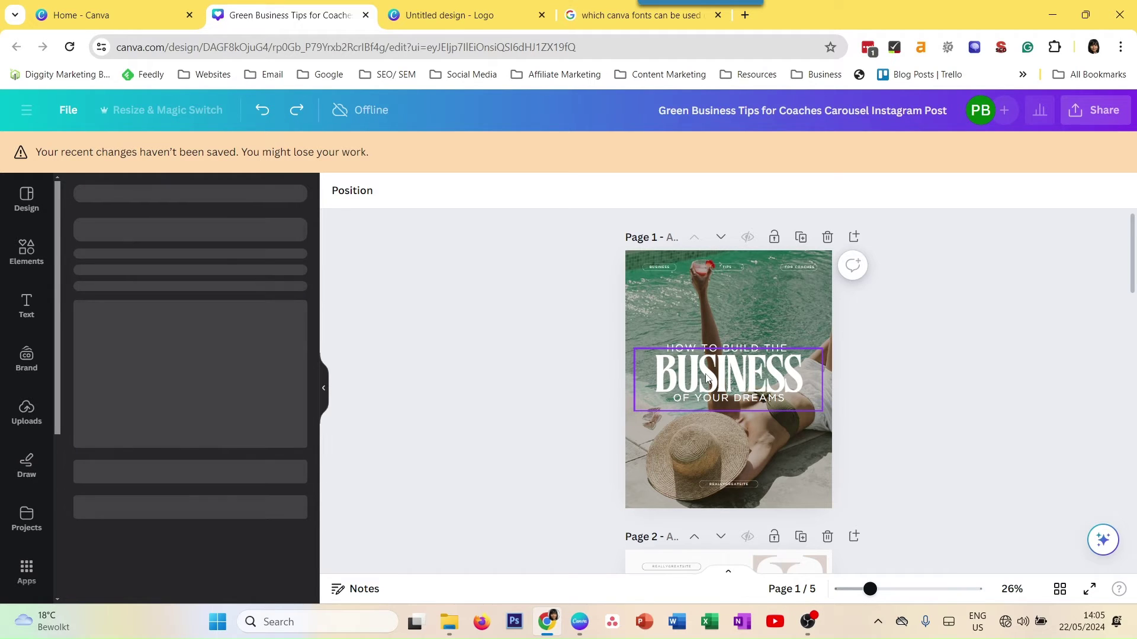
{"action": "left_click", "coordinate": [26, 252]}
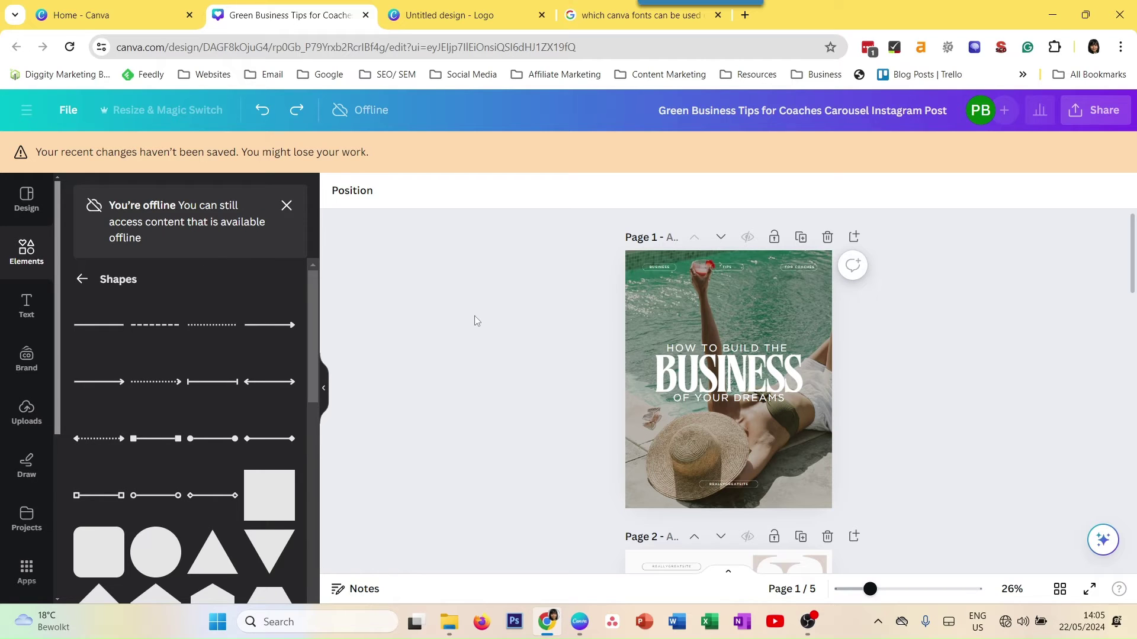
{"action": "left_click", "coordinate": [693, 296]}
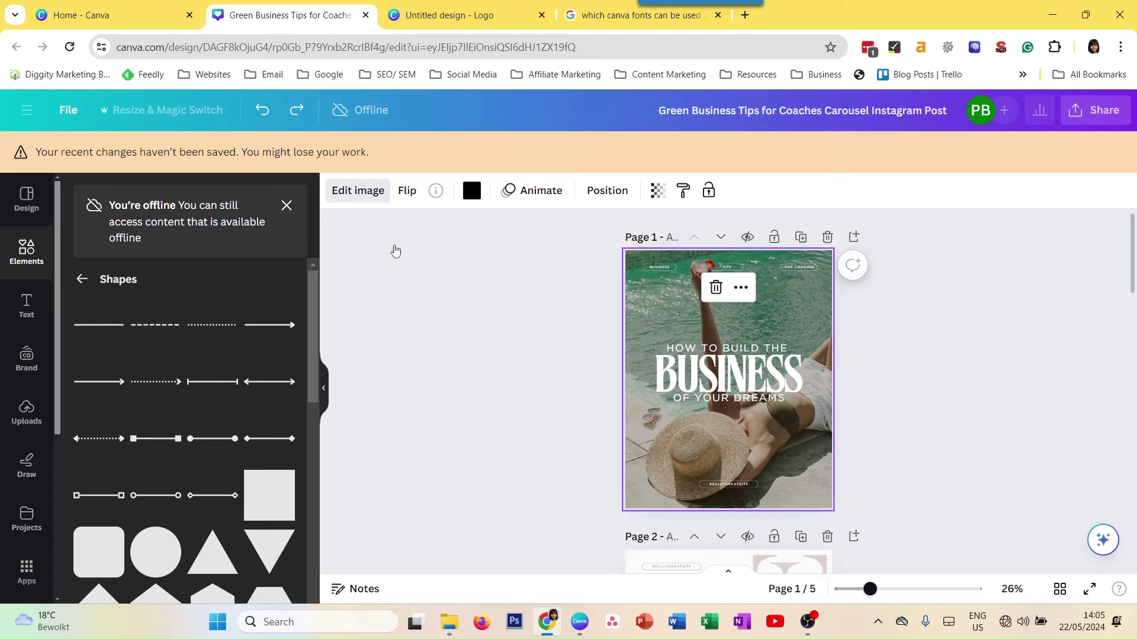